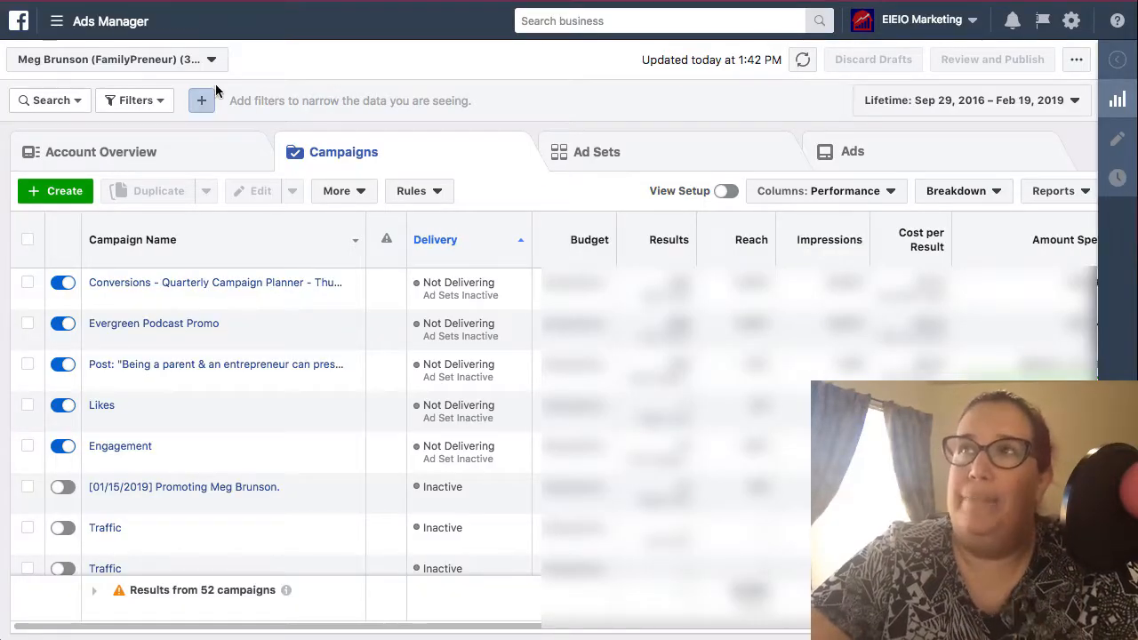
- Go to Custom Conversions in Events Manager and start creating a new custom conversion
click(62, 21)
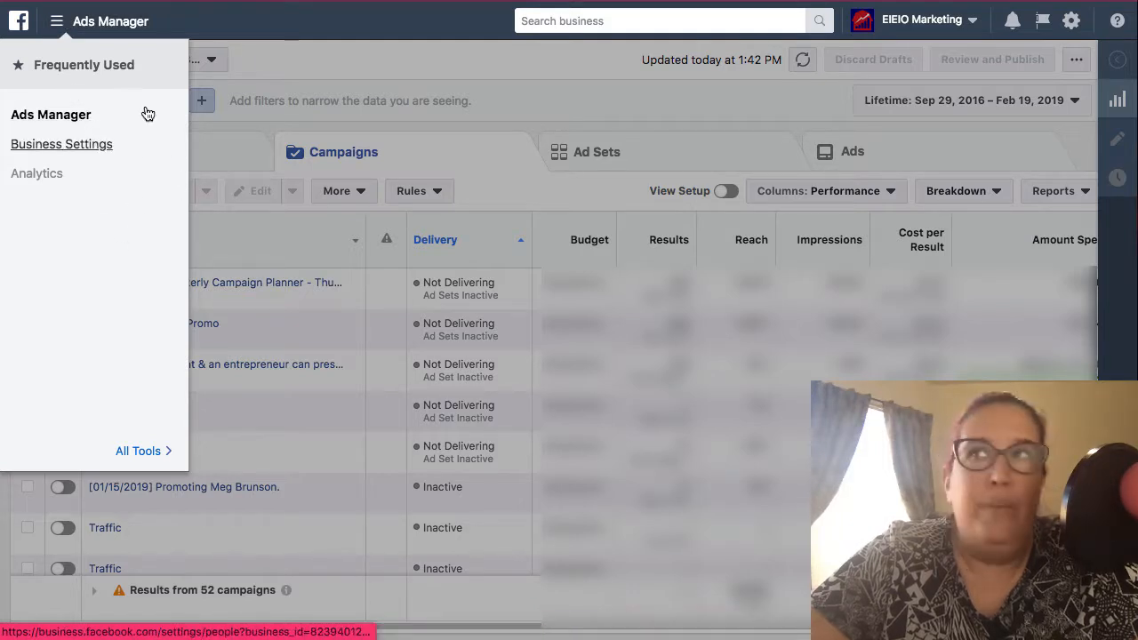
click(134, 460)
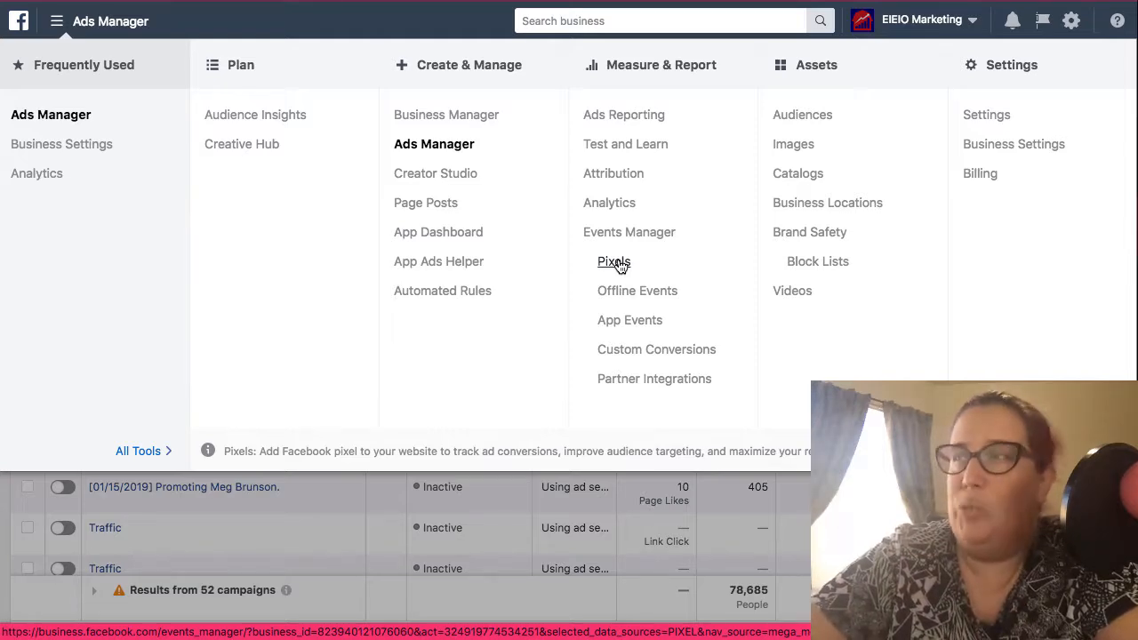
click(644, 354)
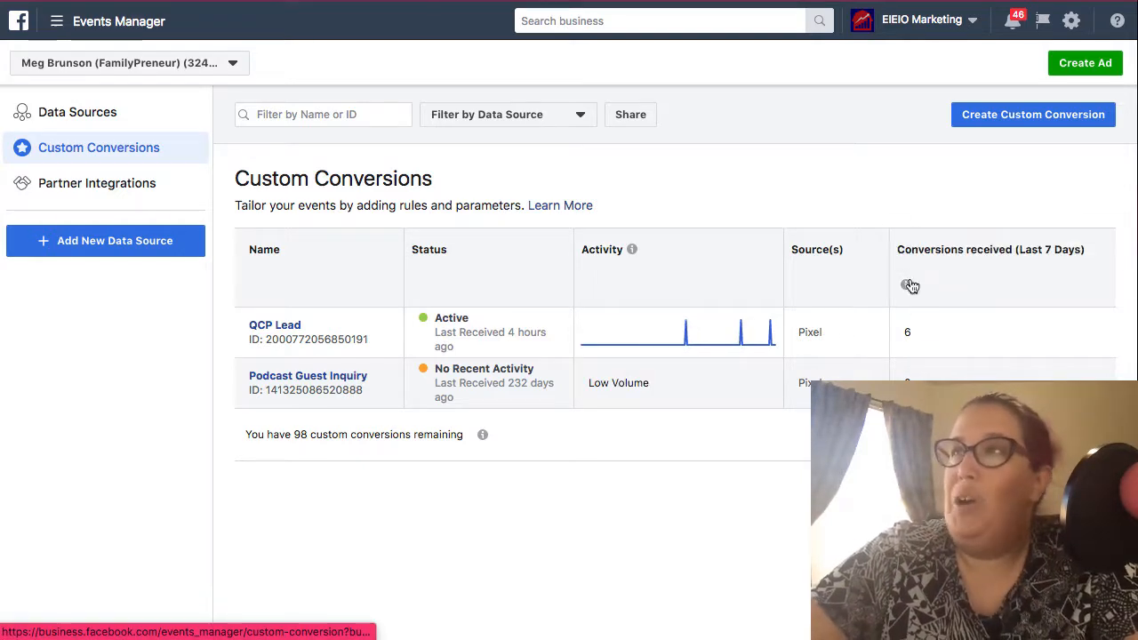
click(1047, 119)
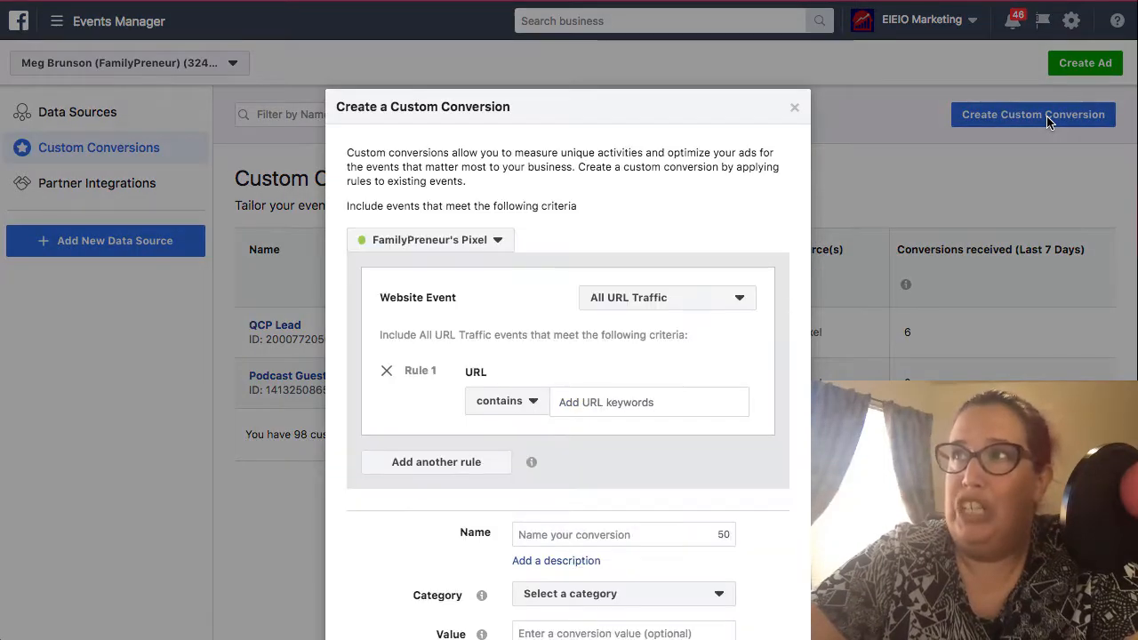
scroll(476, 258, down, 2)
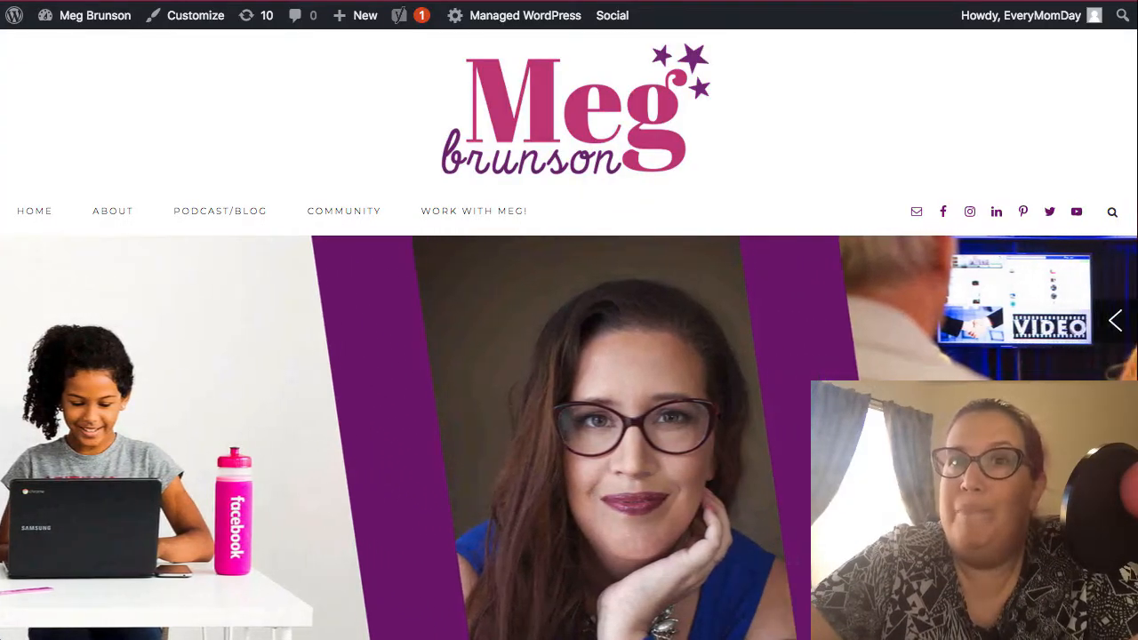
- Open the website's Facebook Marketing Agency page and look through its consultation request form
scroll(356, 138, down, 1)
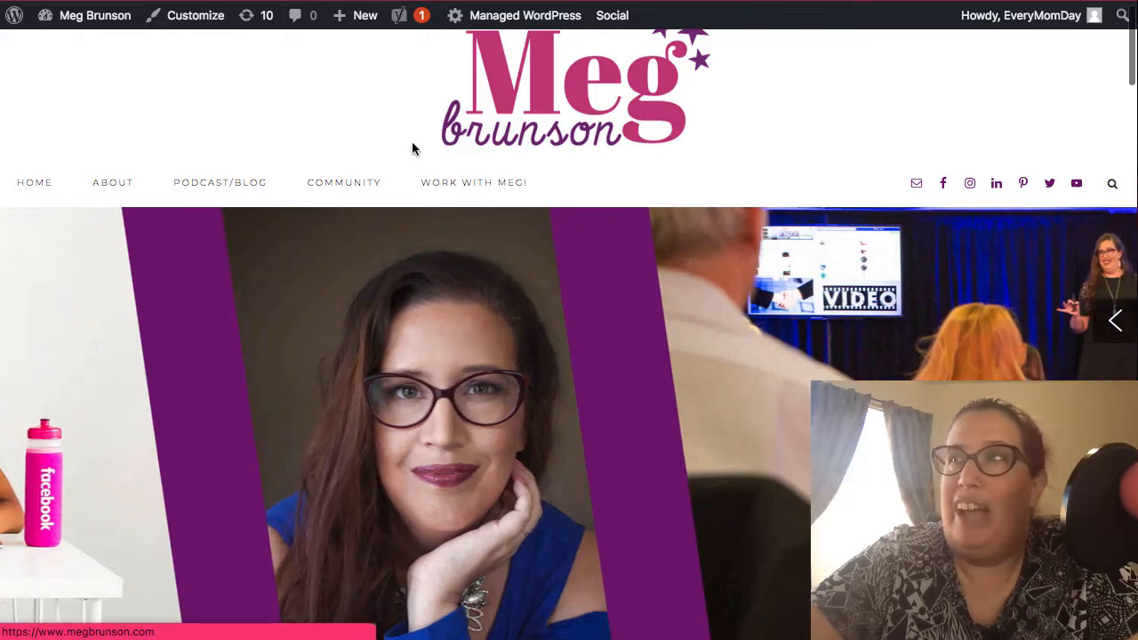
mouse_move(480, 174)
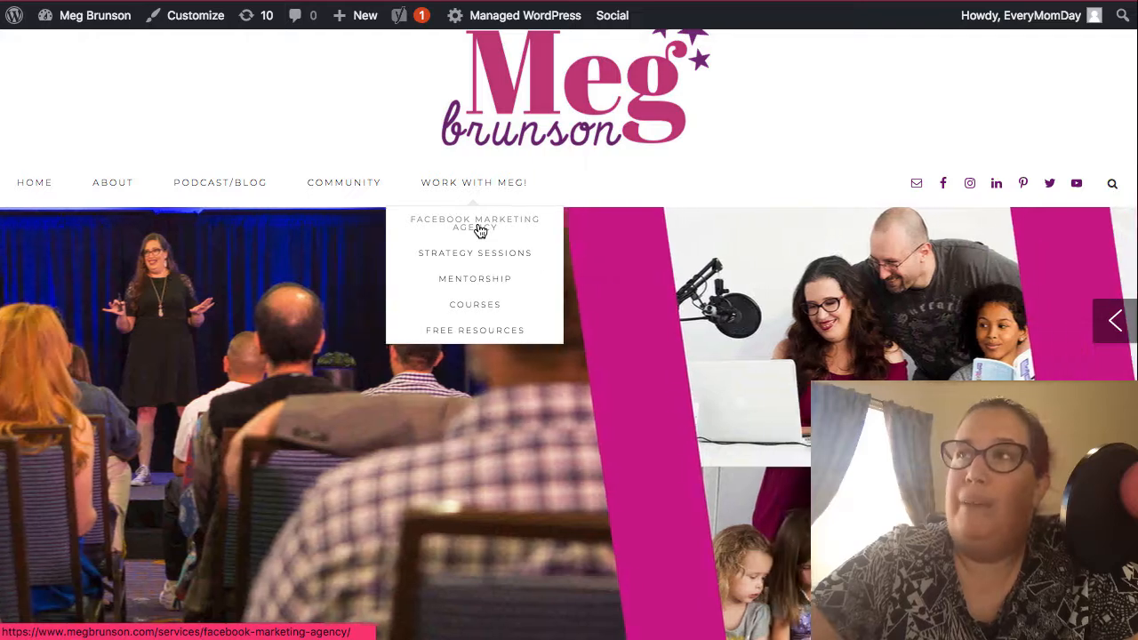
click(480, 231)
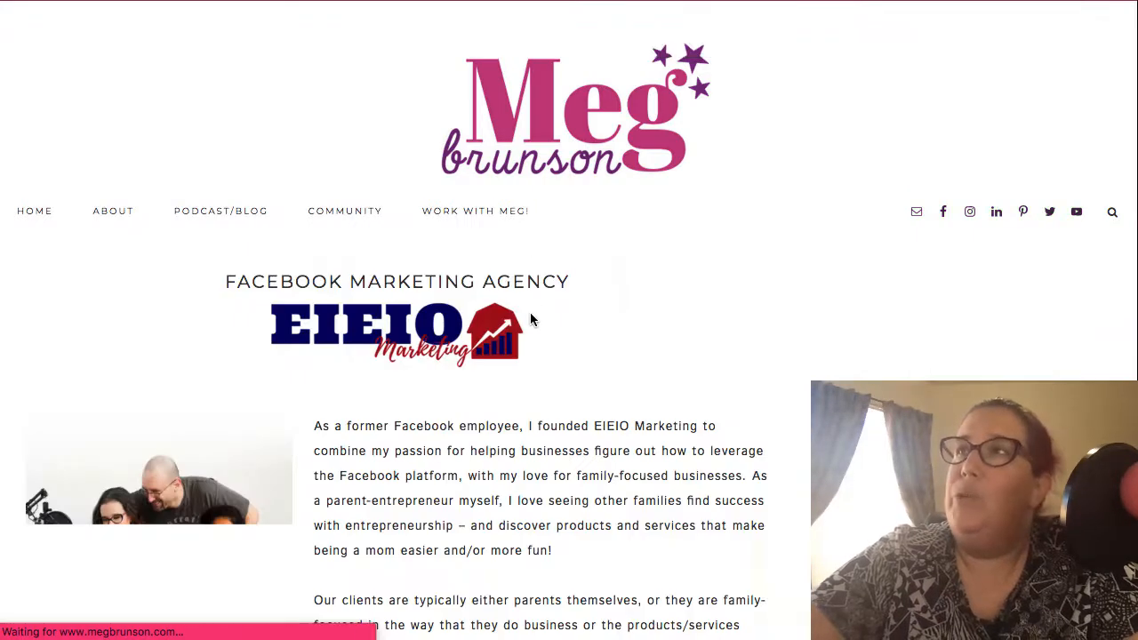
scroll(396, 531, down, 6)
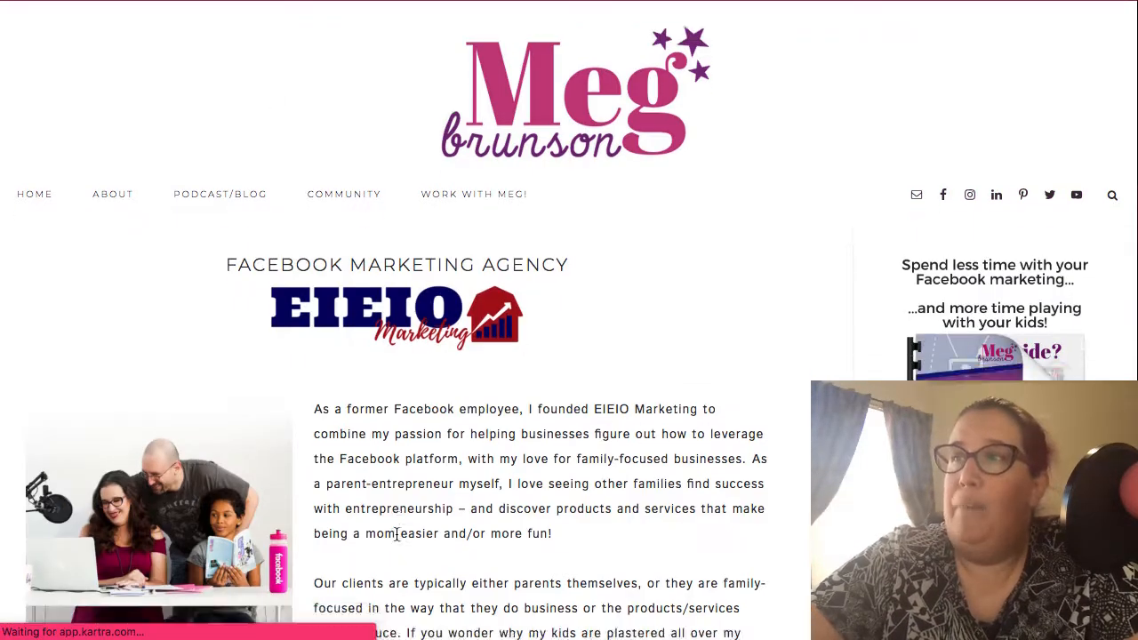
scroll(396, 533, down, 5)
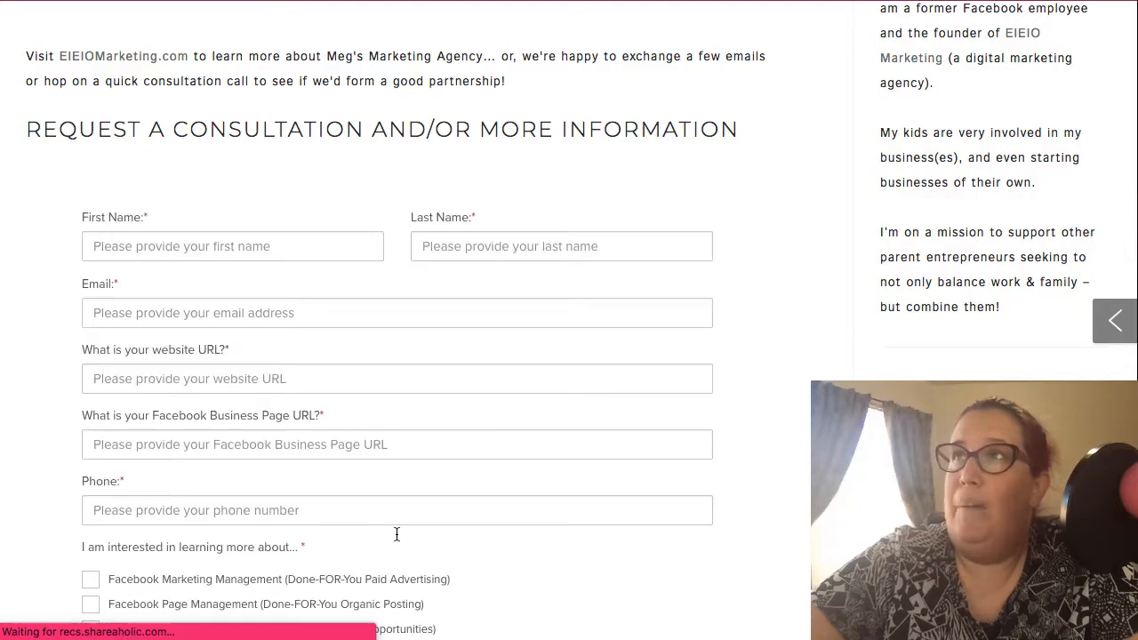
scroll(397, 534, up, 2)
scroll(397, 535, down, 1)
scroll(396, 533, down, 5)
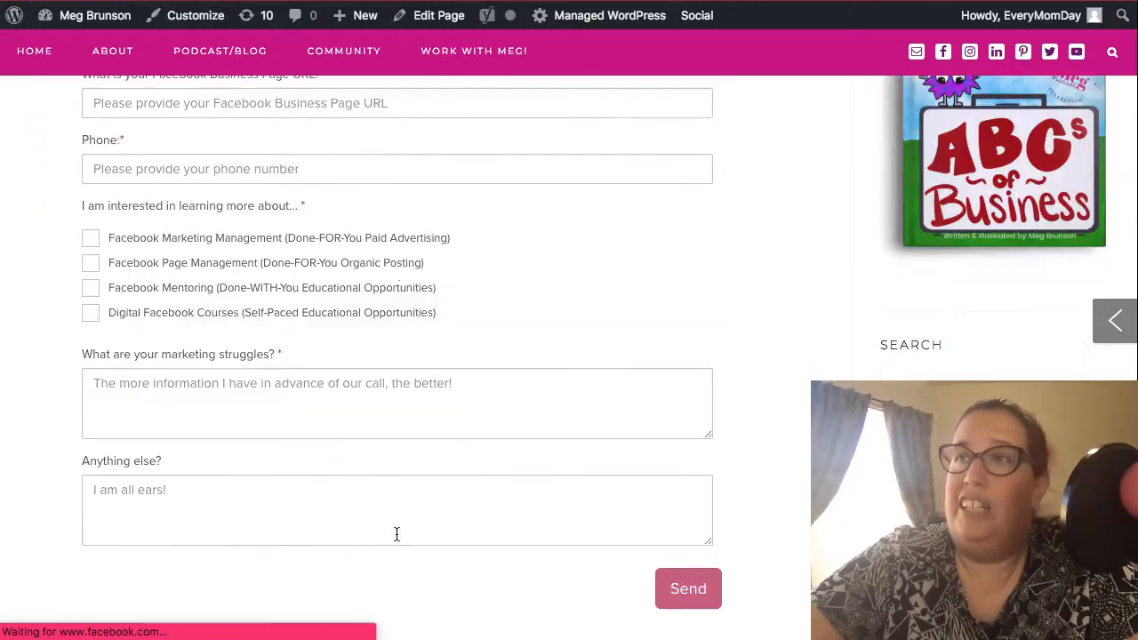
- Set Rule 1 of the custom conversion to URLs containing facebook-marketing-agency, taken from the web page's address
scroll(396, 534, up, 15)
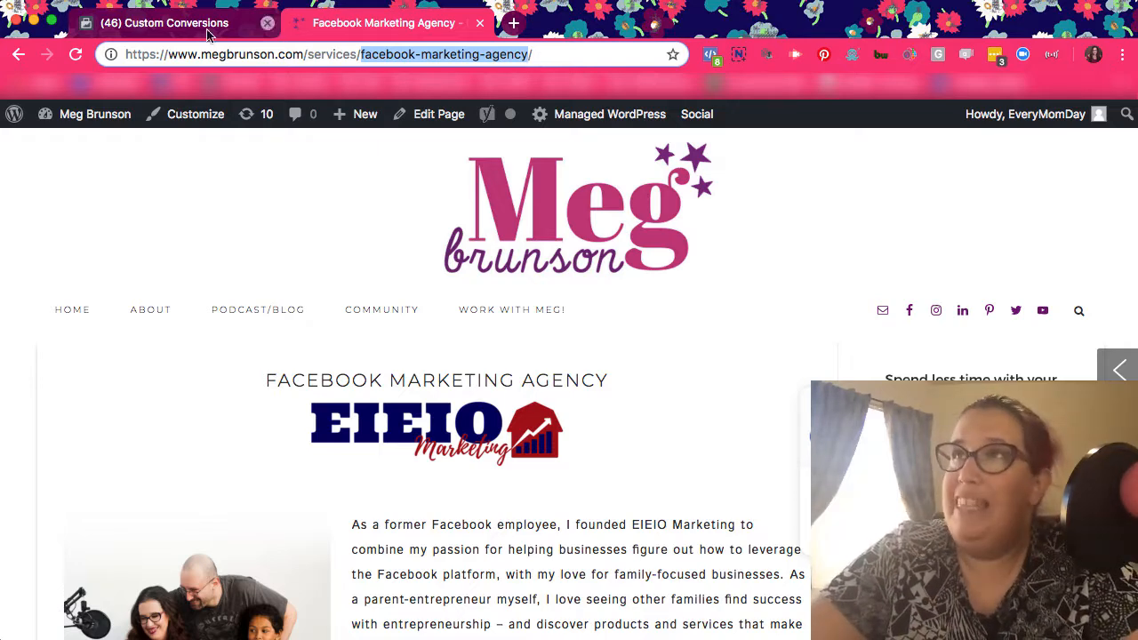
click(178, 23)
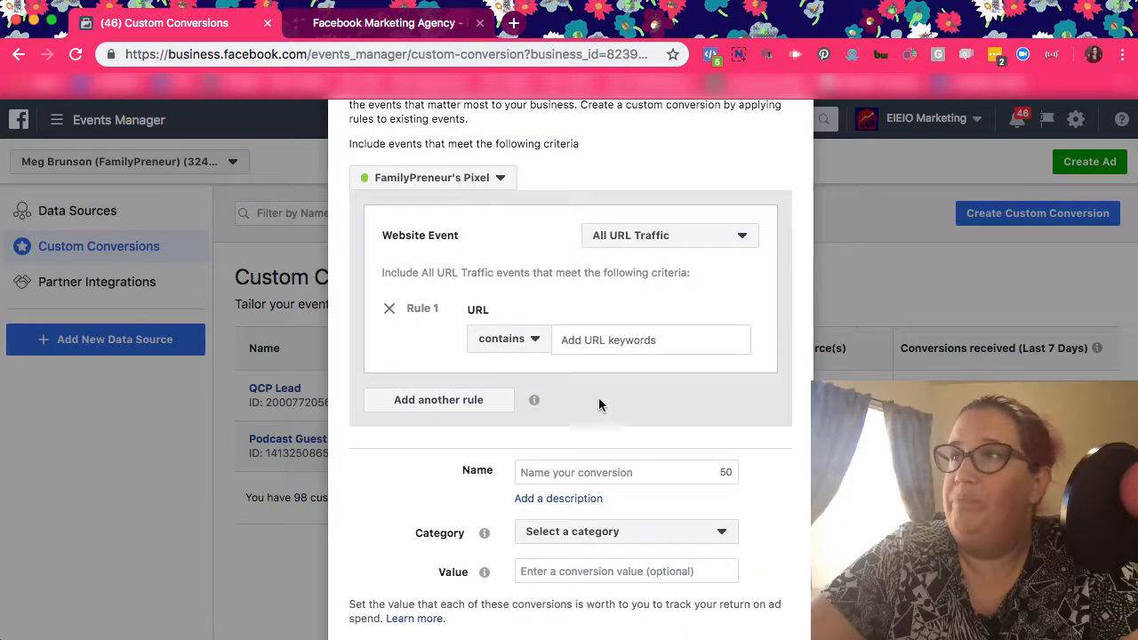
click(625, 339)
text(facebook-marketing-agency)
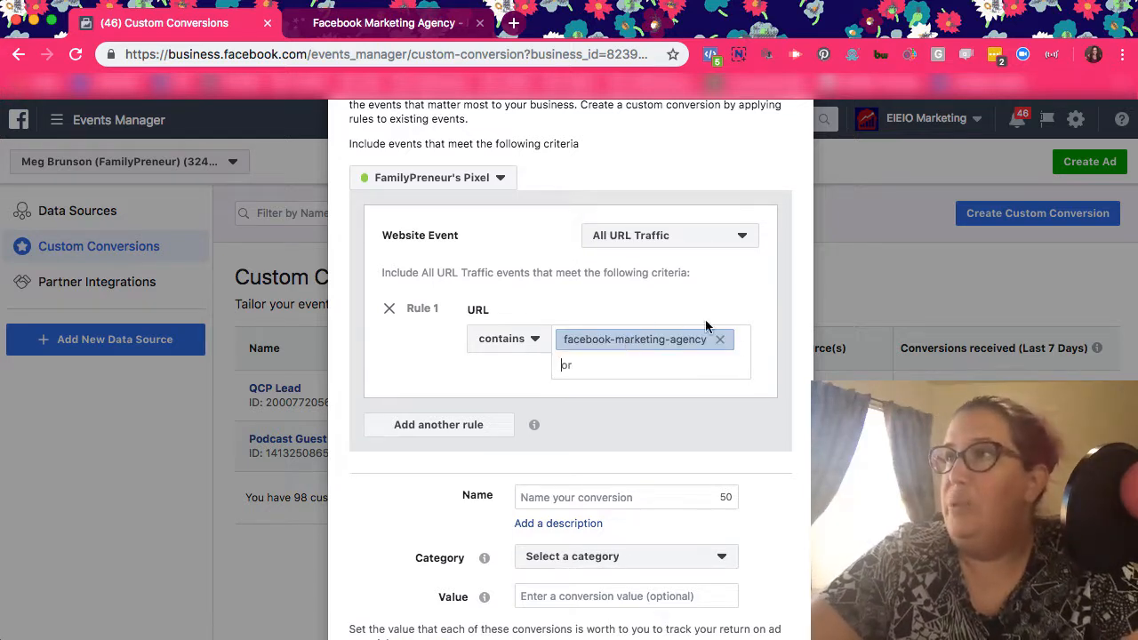
- Name the custom conversion "Agency Page"
scroll(653, 364, down, 1)
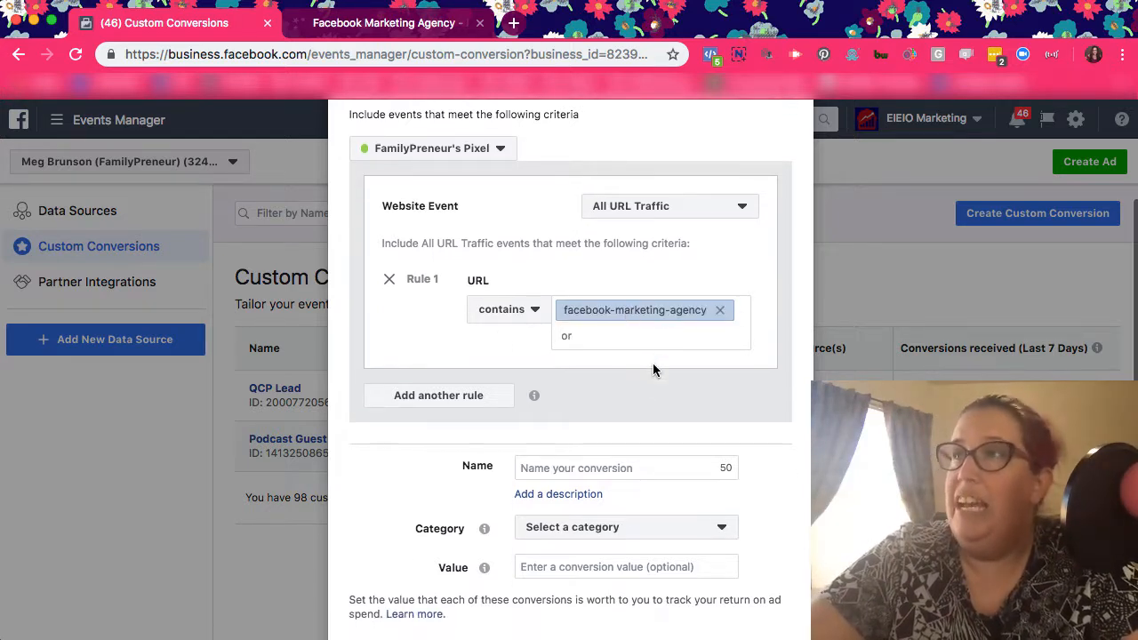
click(592, 471)
text(AG)
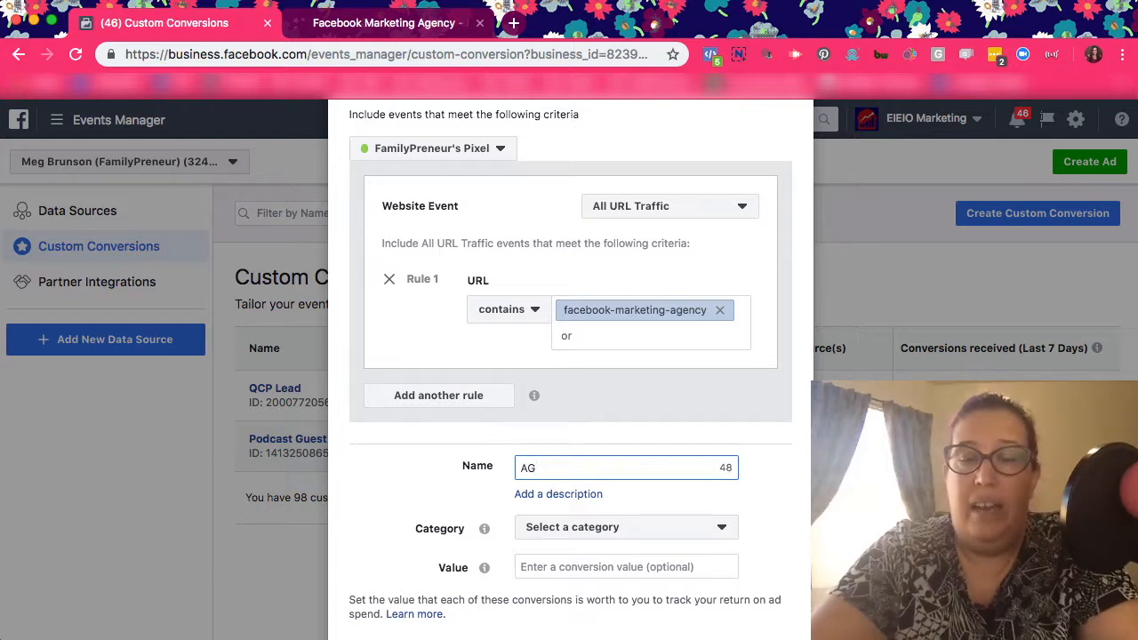
text(ency )
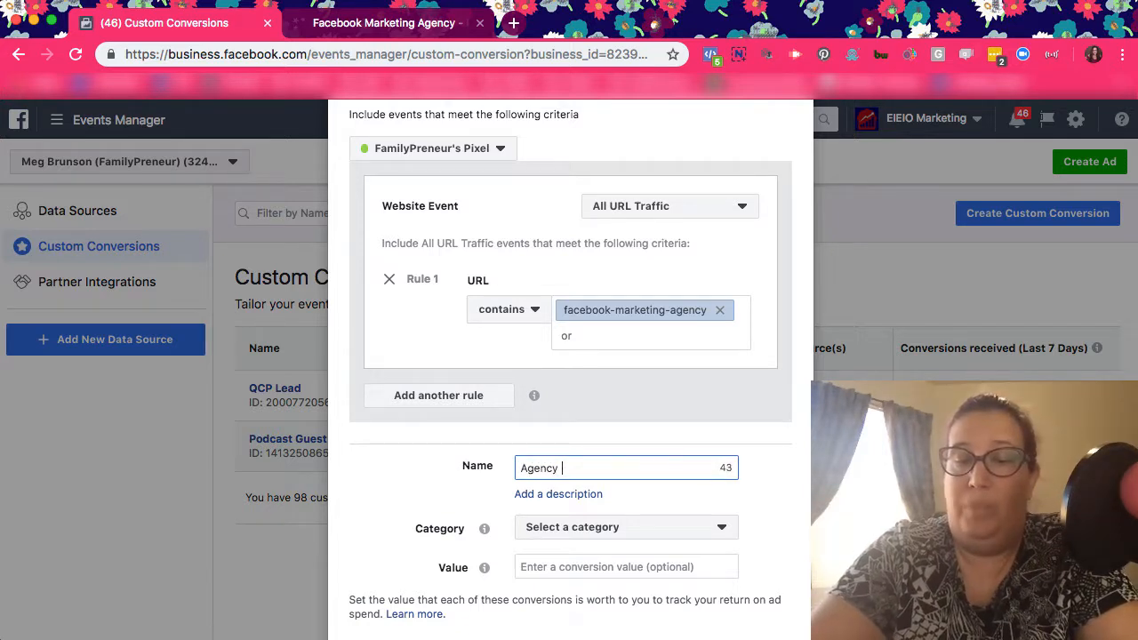
text(Page)
- Set the custom conversion's category to View Content
scroll(523, 465, down, 1)
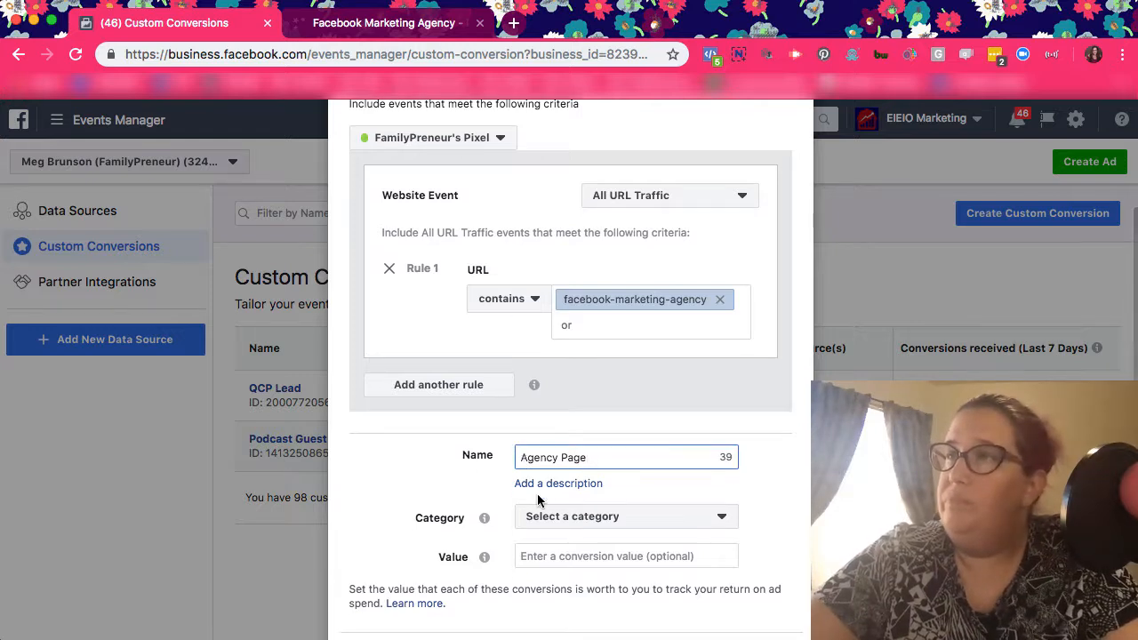
click(553, 523)
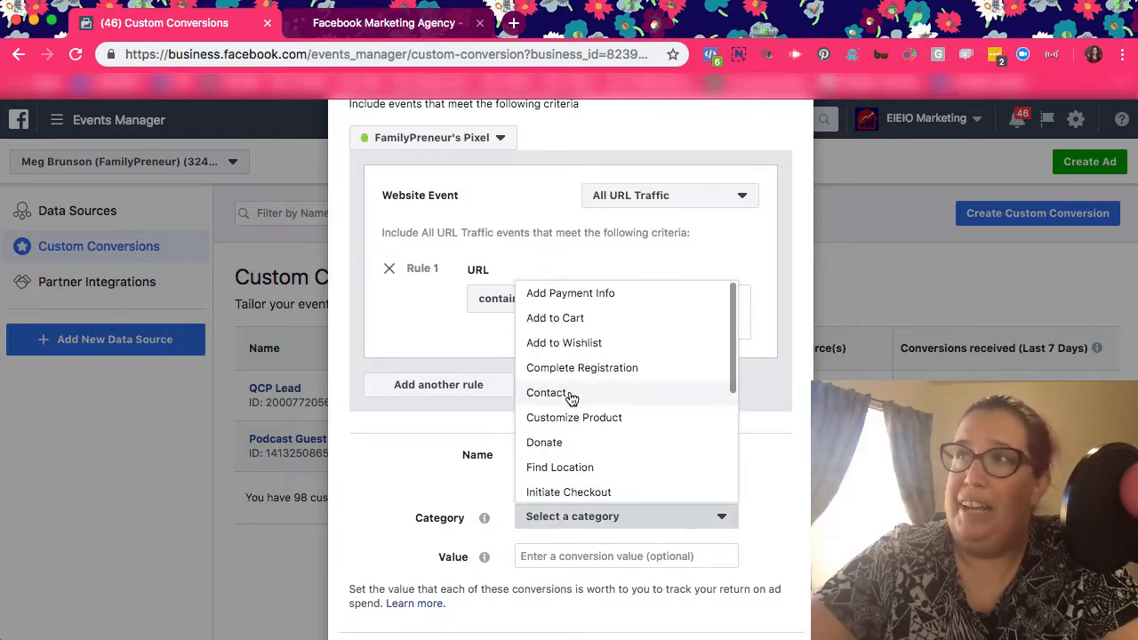
scroll(569, 402, down, 1)
scroll(570, 405, up, 1)
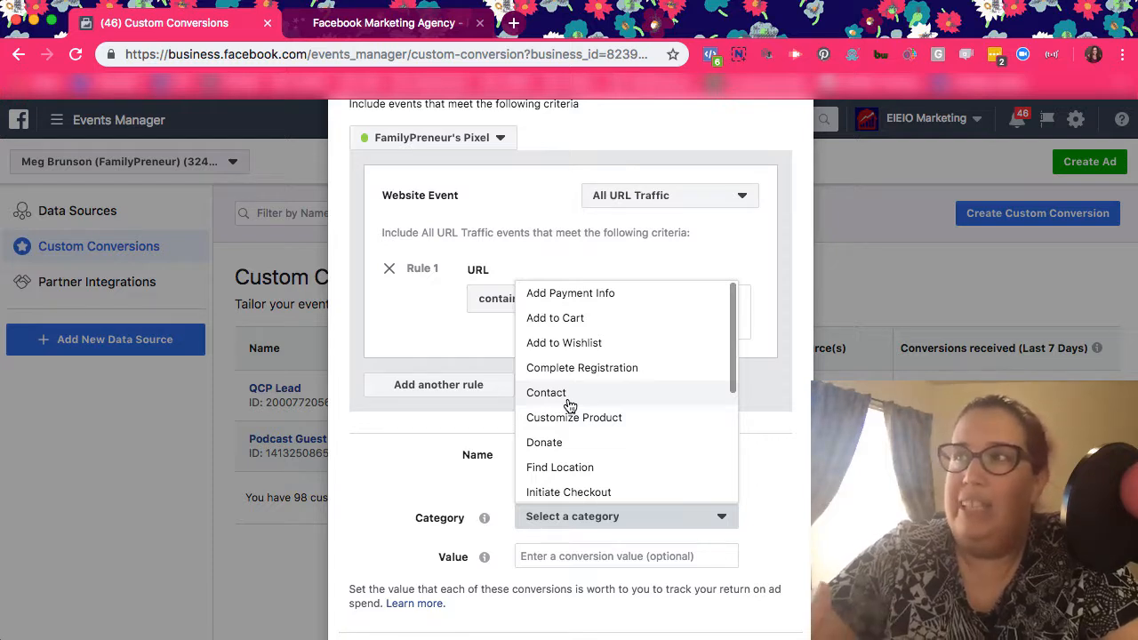
scroll(570, 405, down, 5)
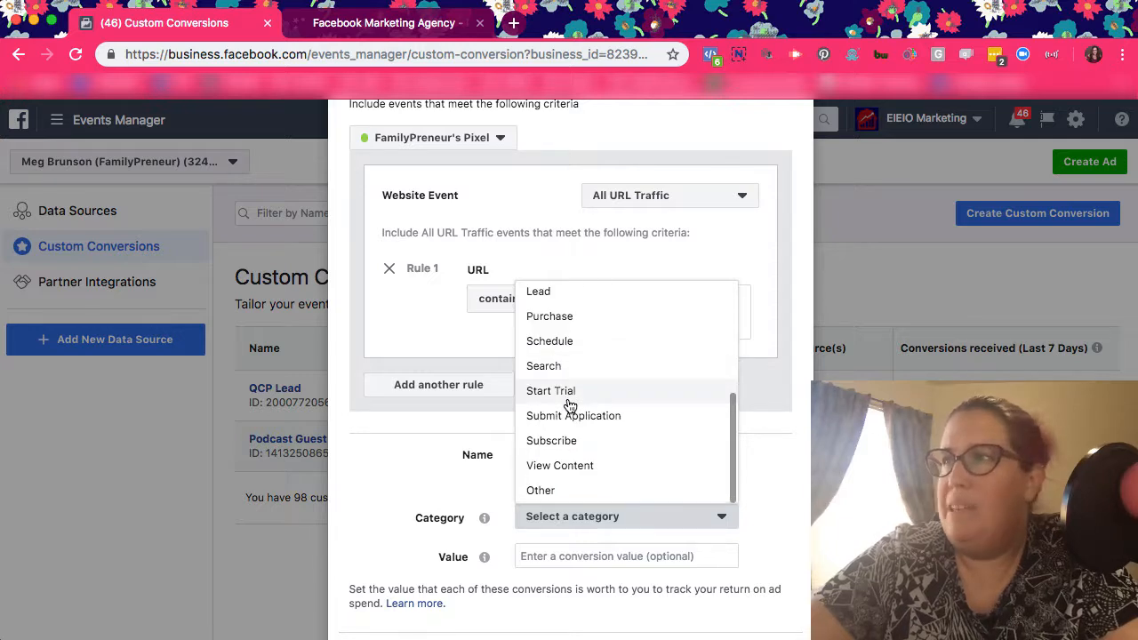
click(564, 467)
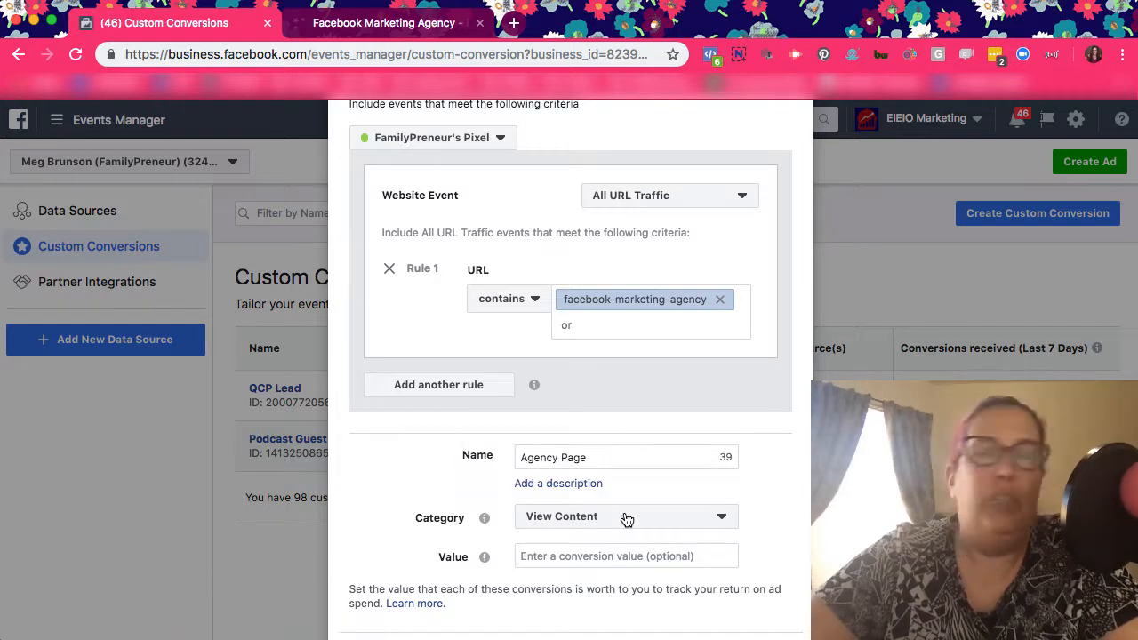
- Create the Agency Page custom conversion without a value, and close the confirmation and its overview
scroll(623, 516, down, 2)
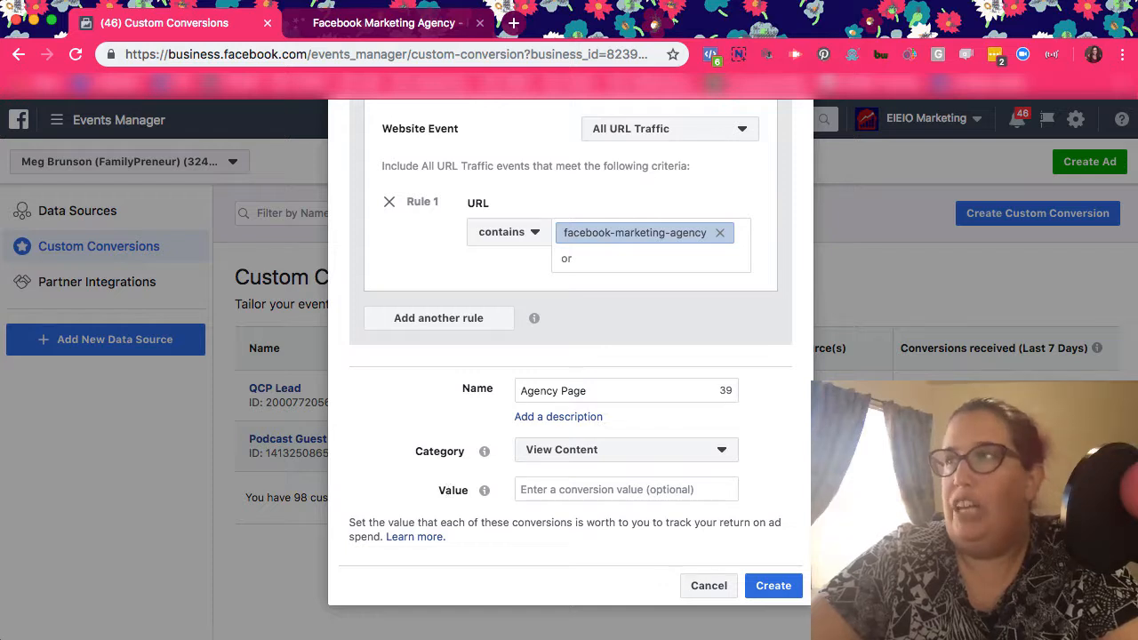
click(776, 585)
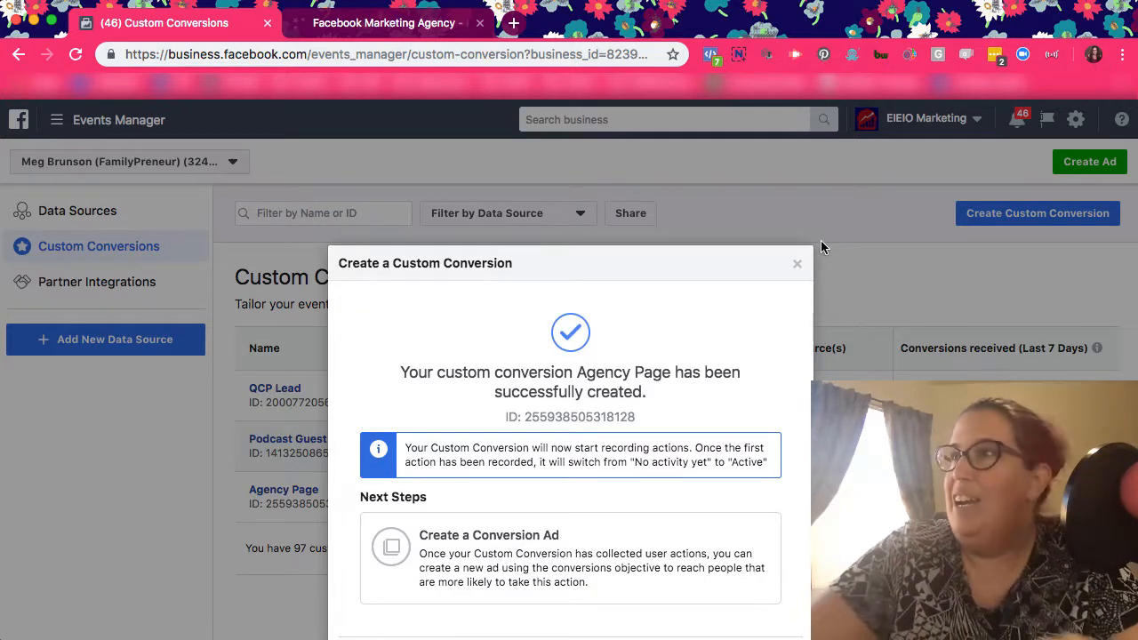
click(796, 264)
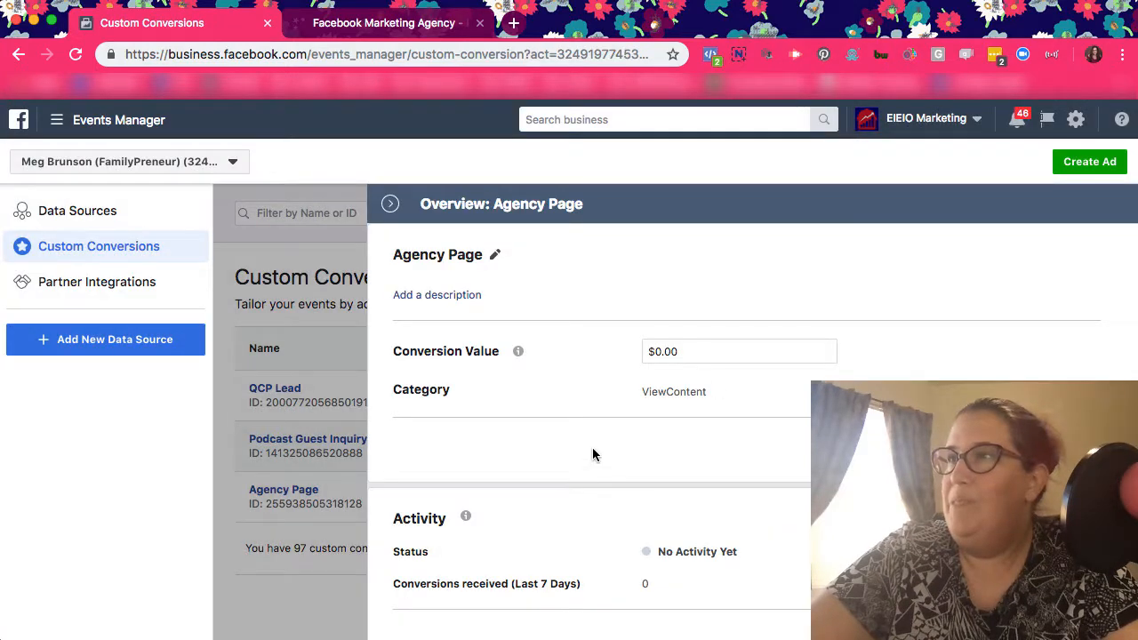
click(391, 204)
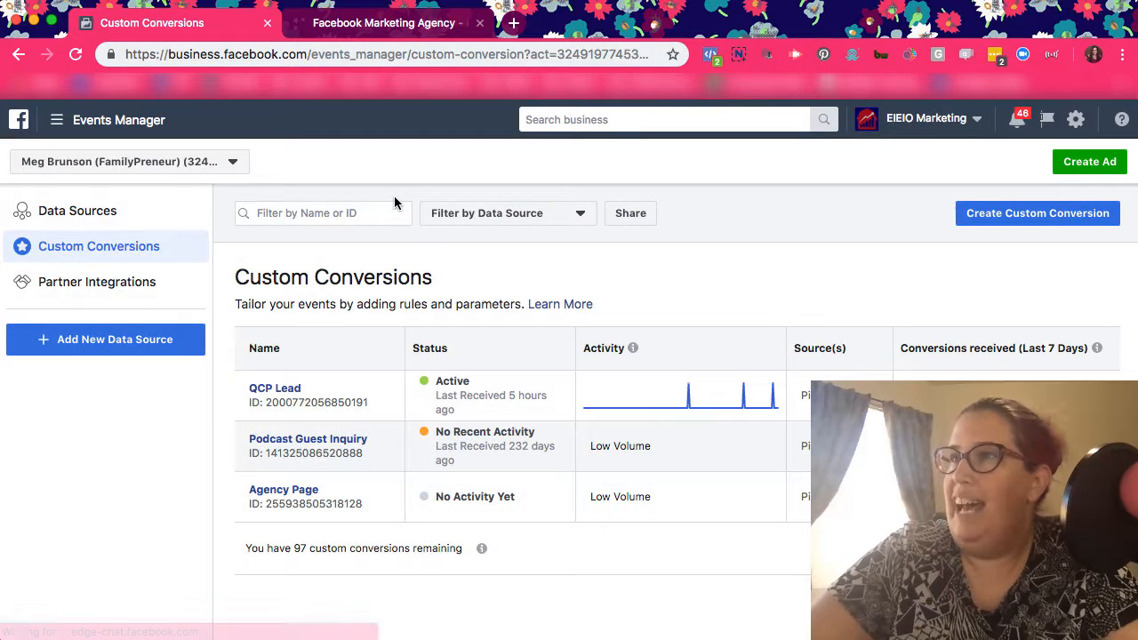
- Reload the website's Facebook Marketing Agency page to trigger the conversion, and refresh the Custom Conversions list
click(377, 16)
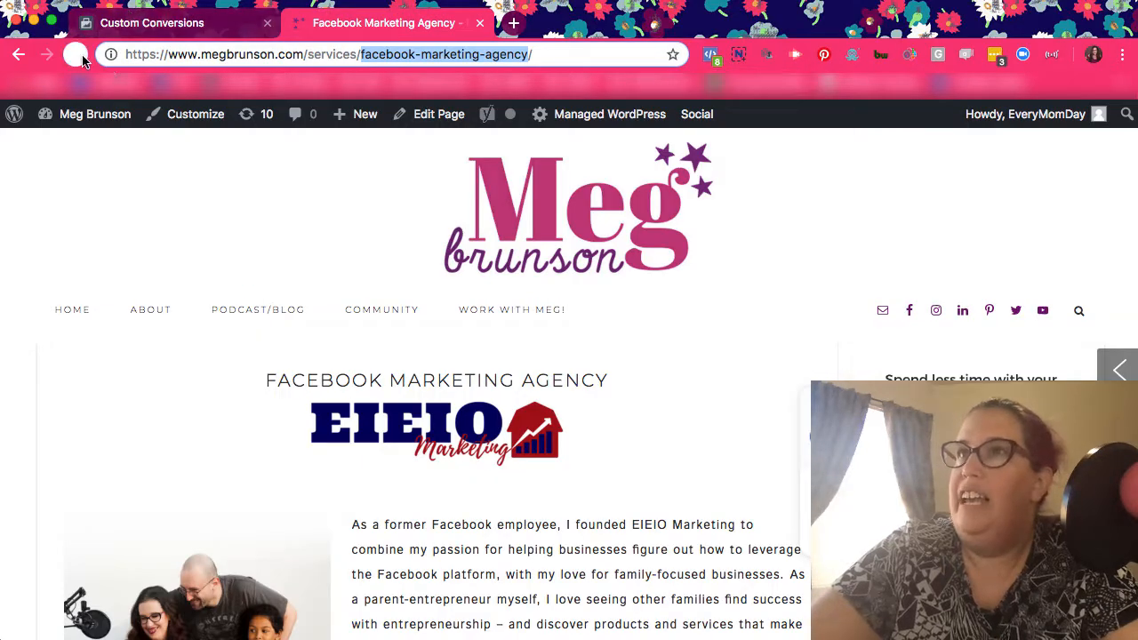
click(76, 56)
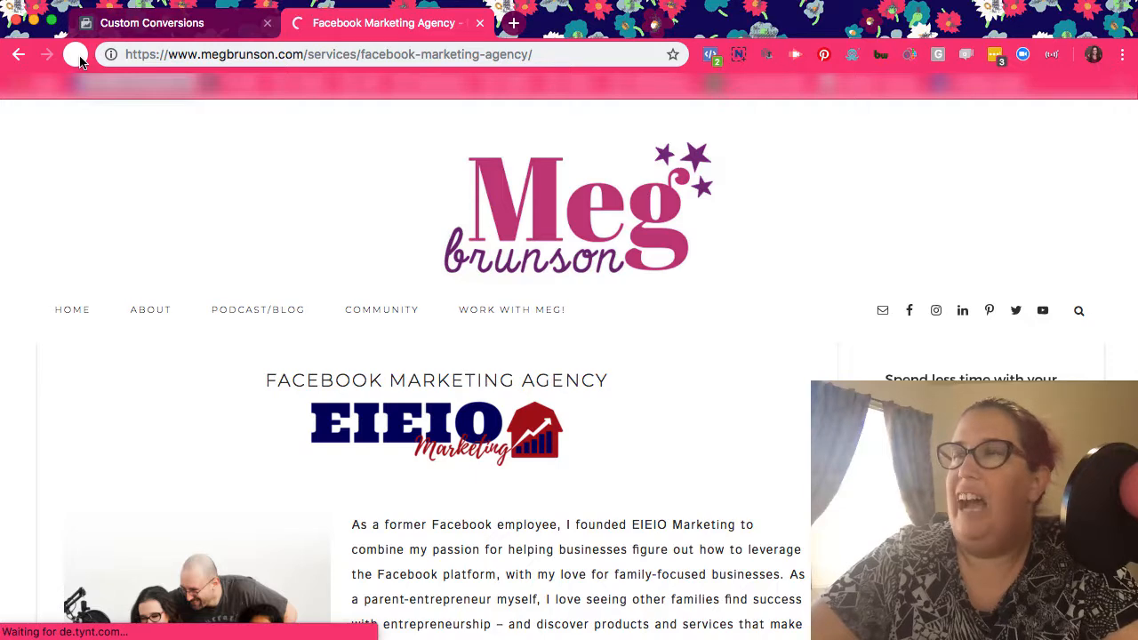
click(151, 23)
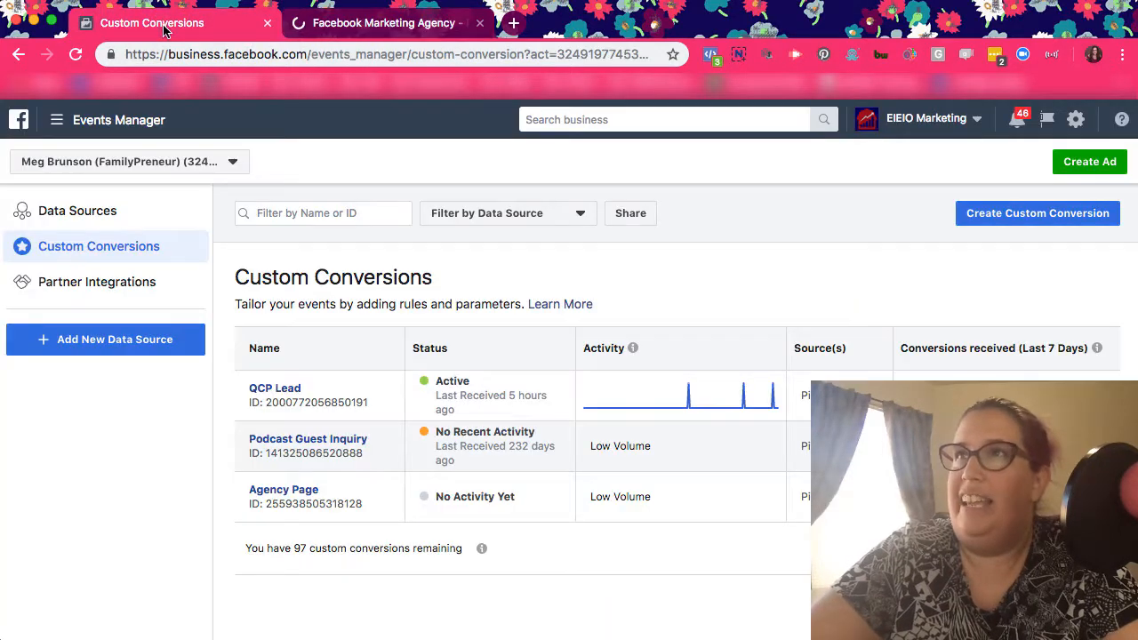
click(76, 56)
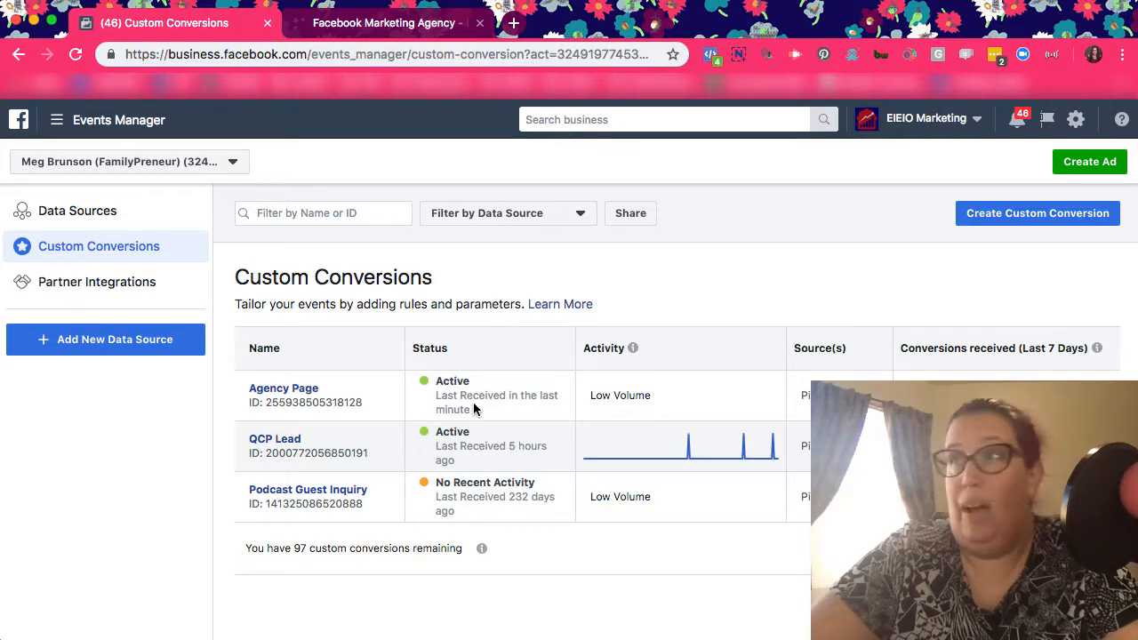
- Check the status and activity of the Agency Page conversion in the list
drag(436, 396, 507, 411)
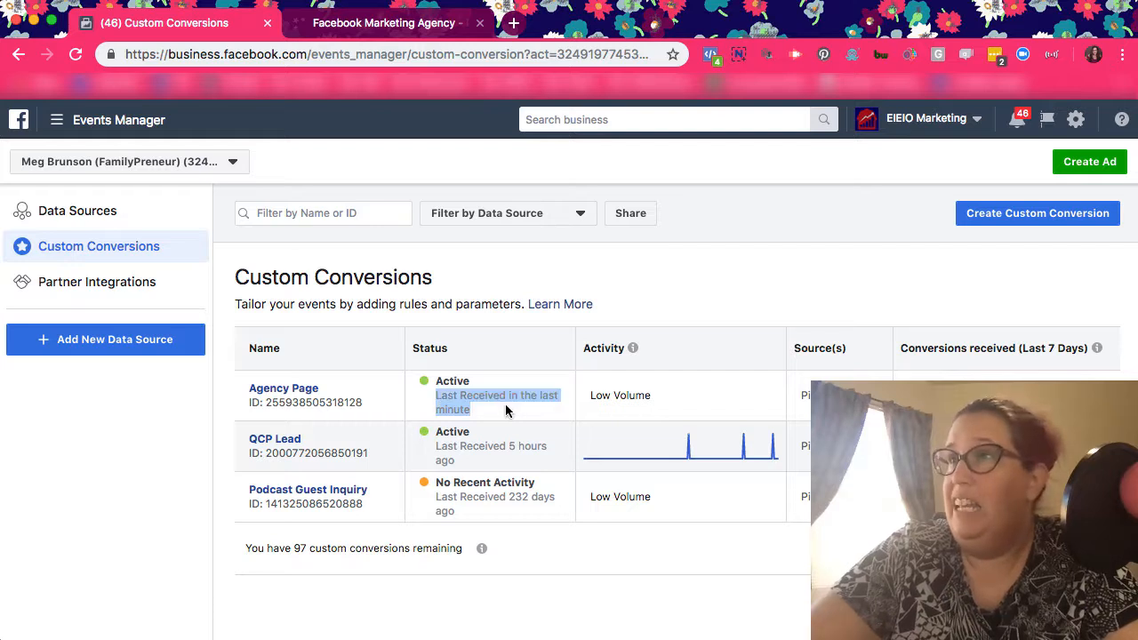
click(619, 405)
drag(595, 399, 672, 402)
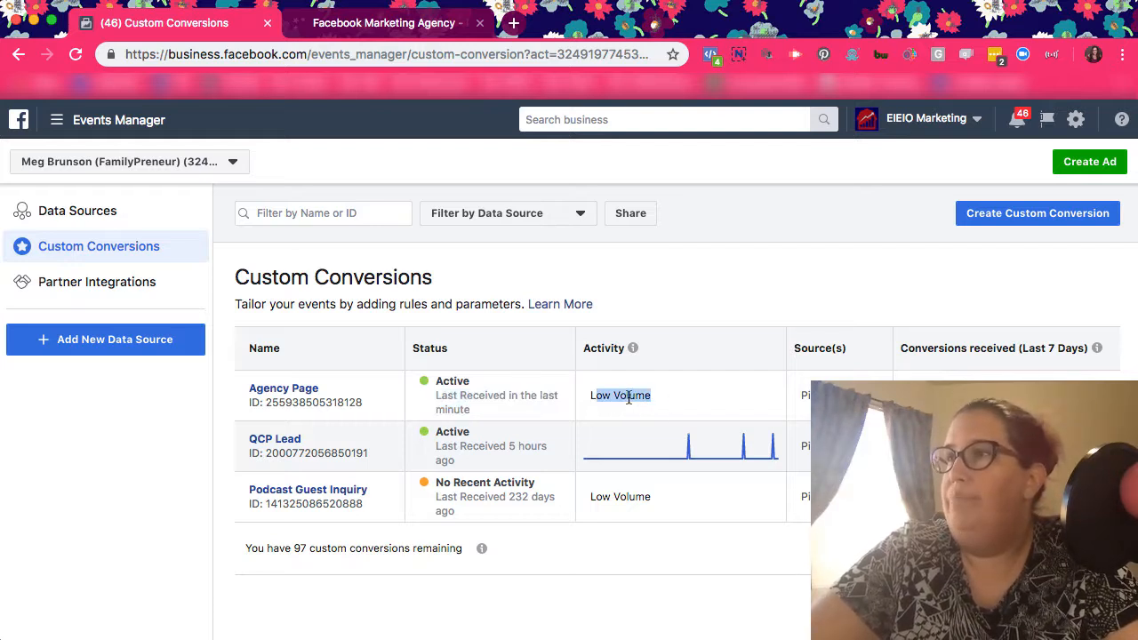
click(631, 398)
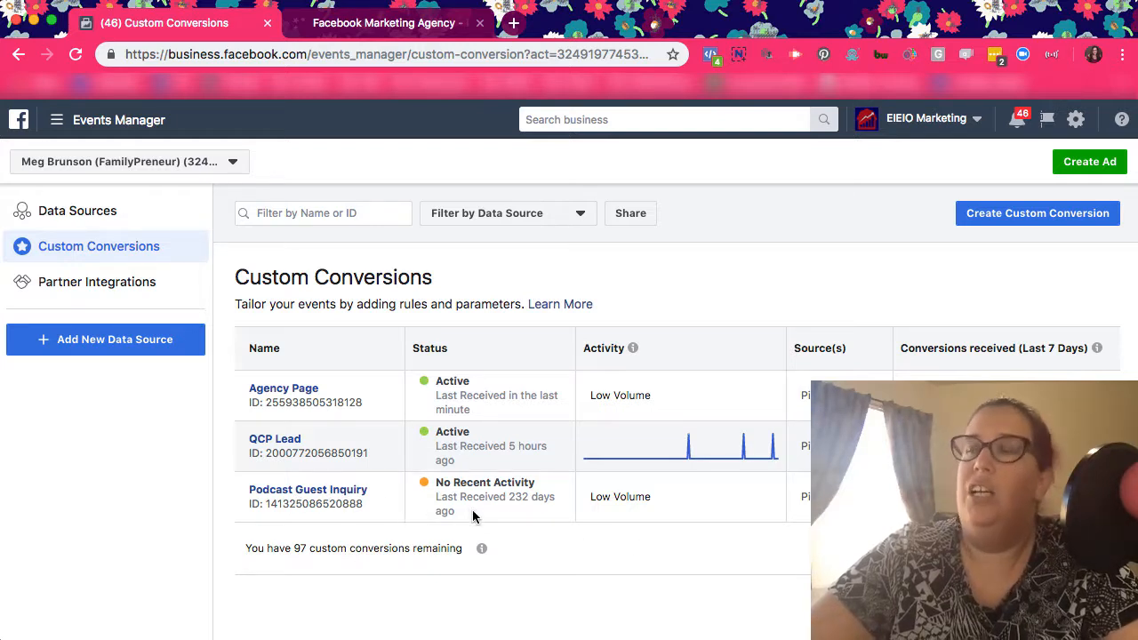
- Start a new custom conversion, and compare the "services" part of the URLs on the website's Facebook Marketing Agency and Strategy Sessions pages
click(1067, 213)
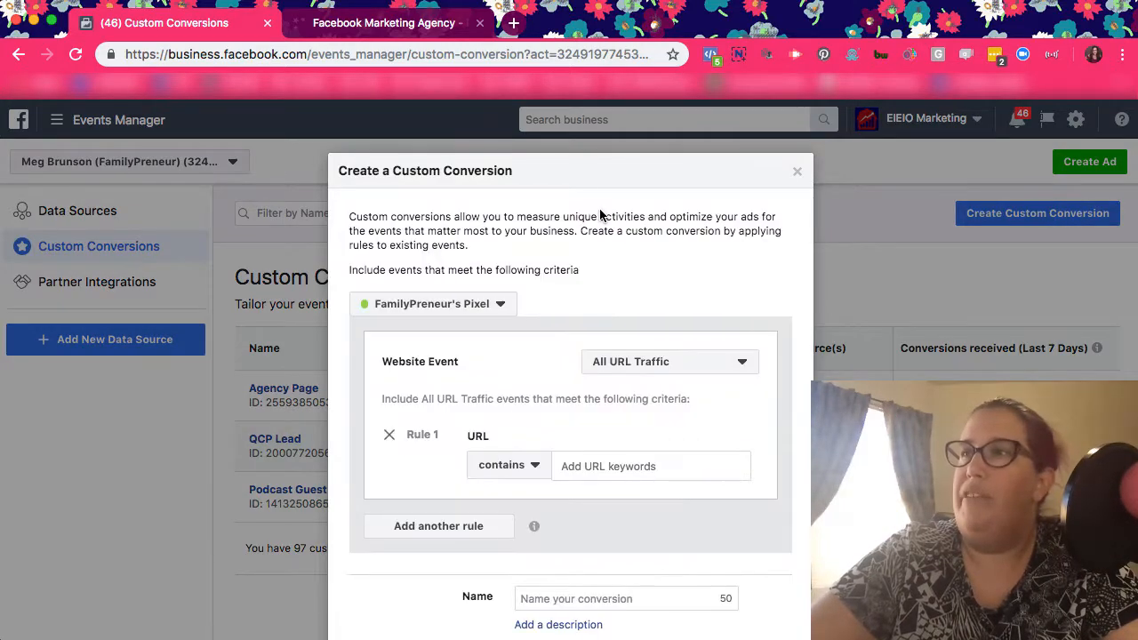
click(396, 29)
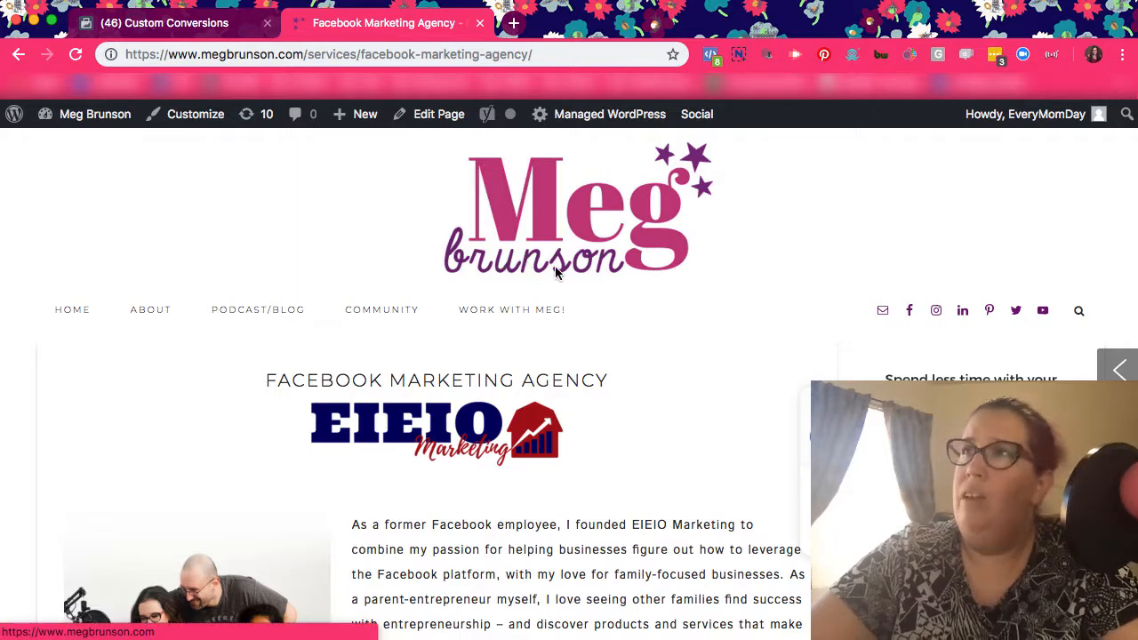
mouse_move(531, 317)
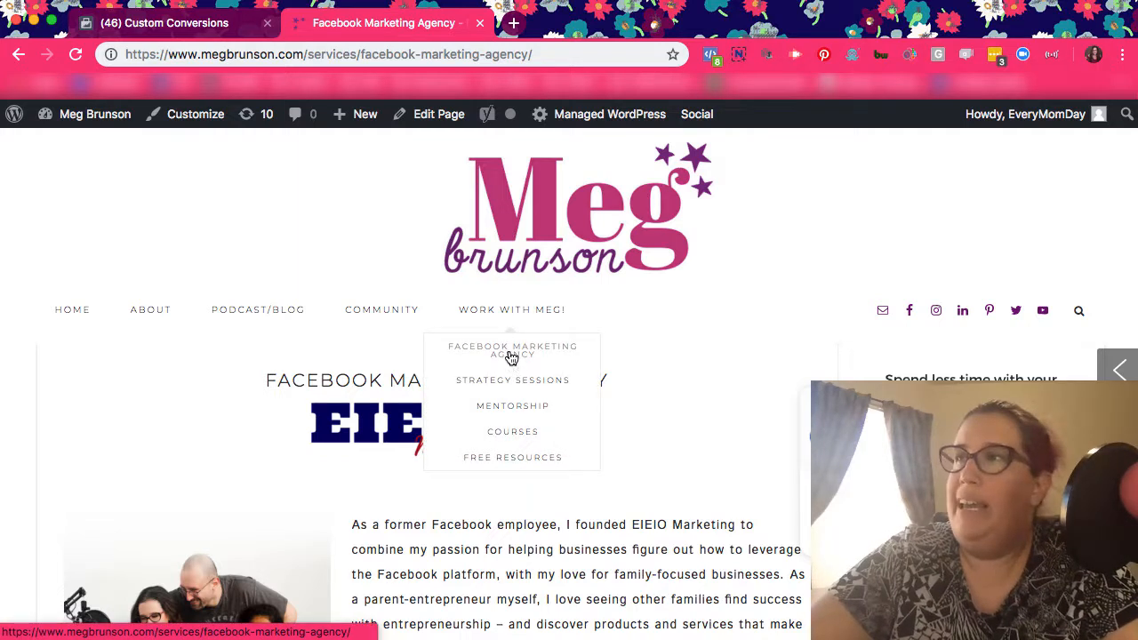
double_click(317, 54)
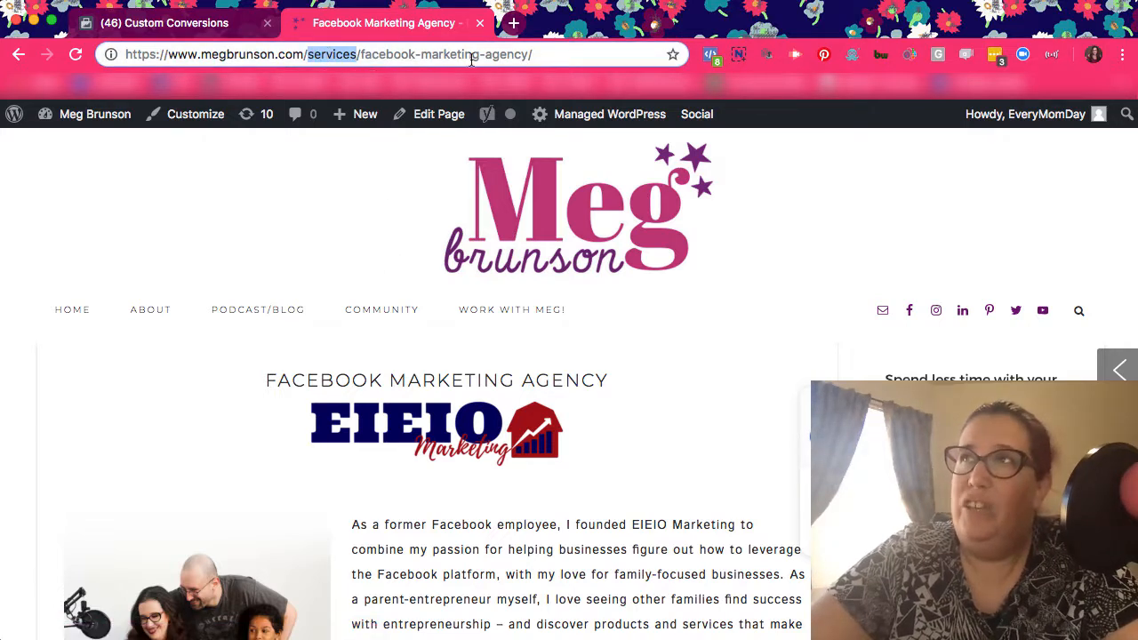
mouse_move(528, 336)
click(518, 386)
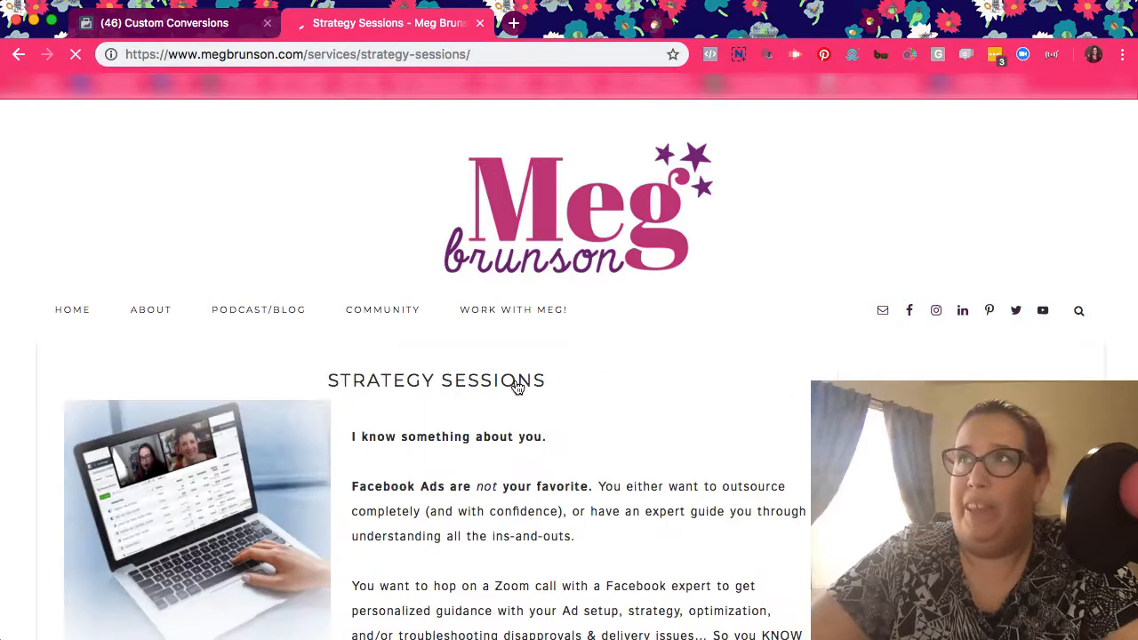
double_click(316, 54)
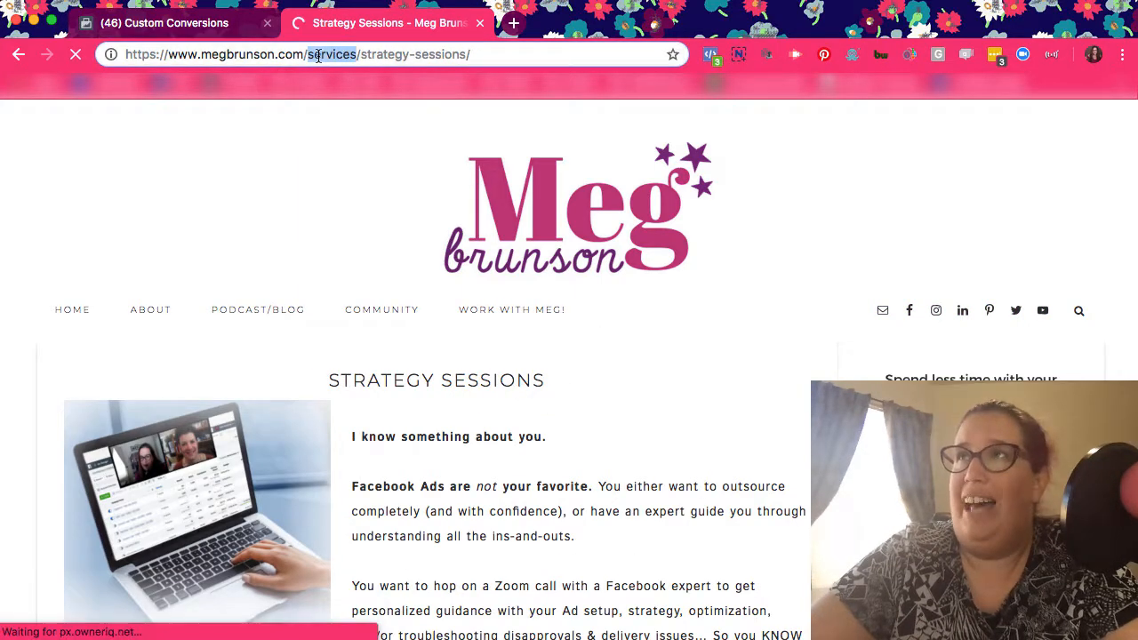
- Open the website's main Services page and highlight "services" in its URL
mouse_move(512, 311)
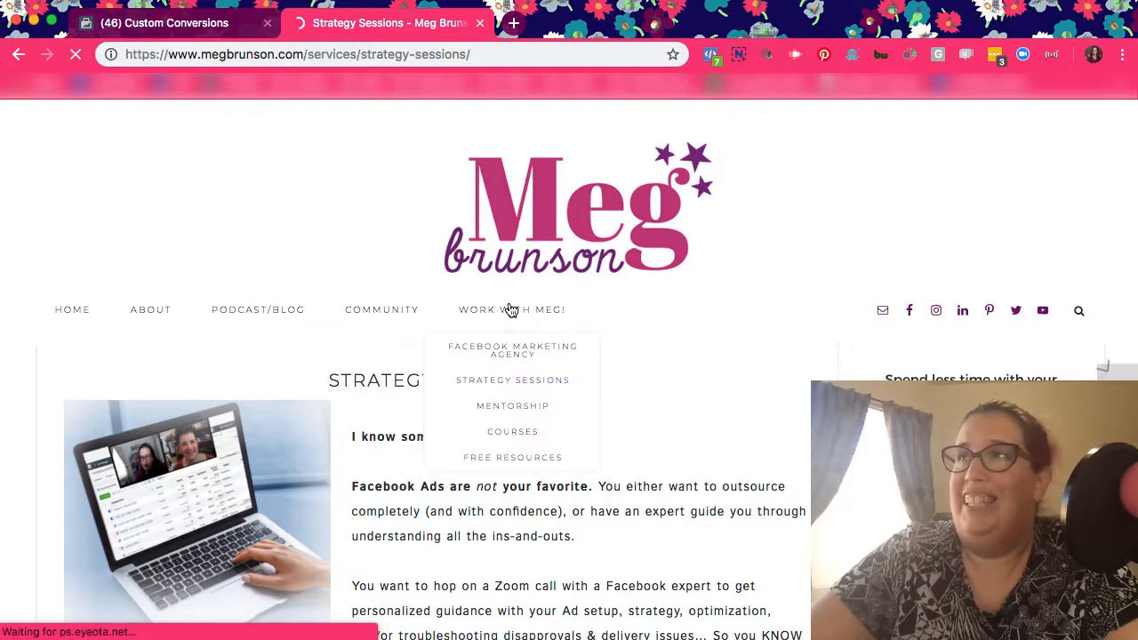
click(509, 405)
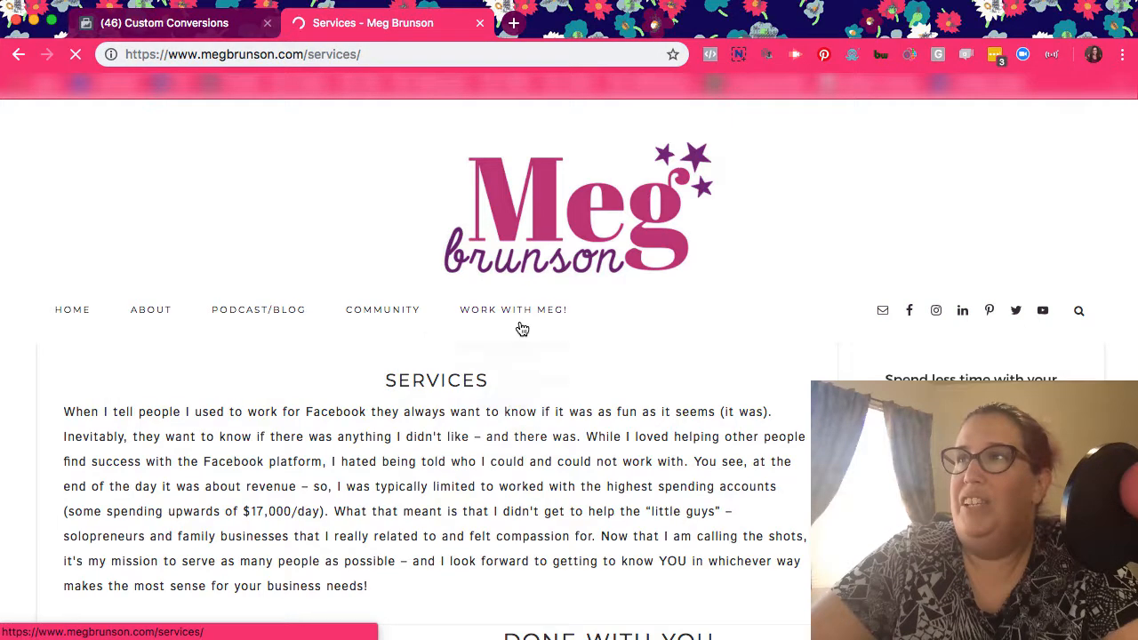
mouse_move(521, 316)
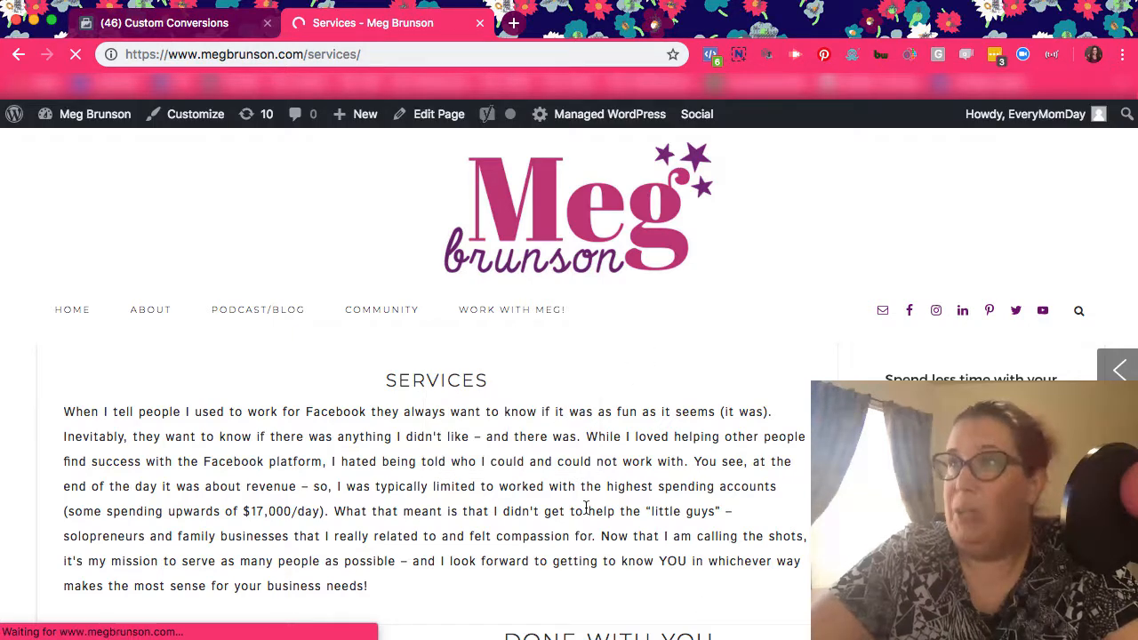
scroll(579, 507, down, 1)
scroll(577, 509, up, 1)
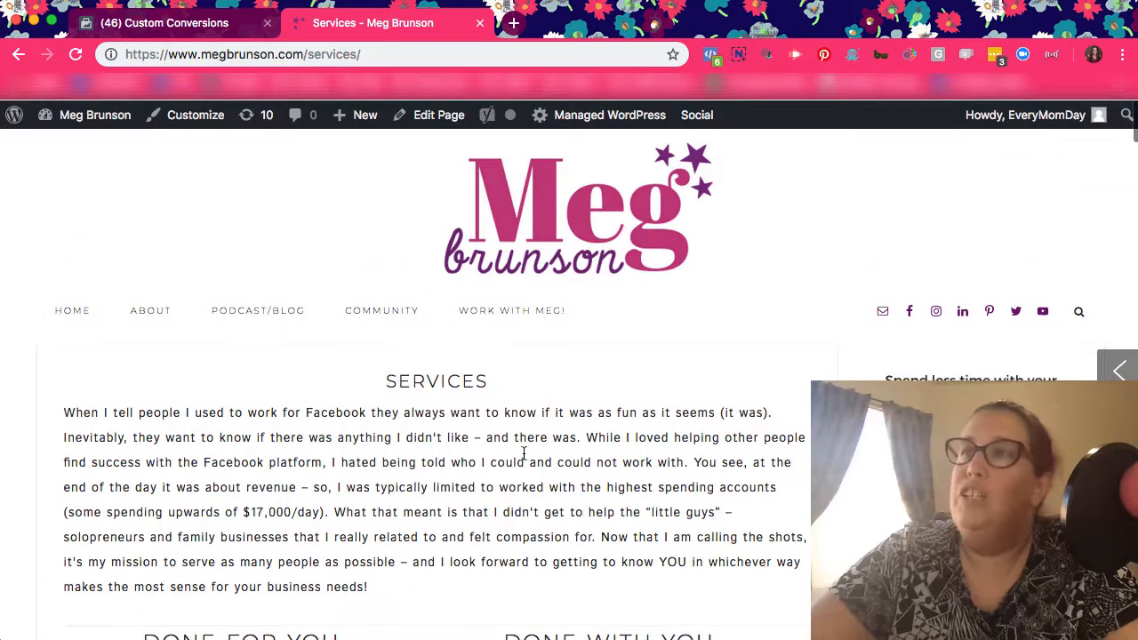
double_click(322, 48)
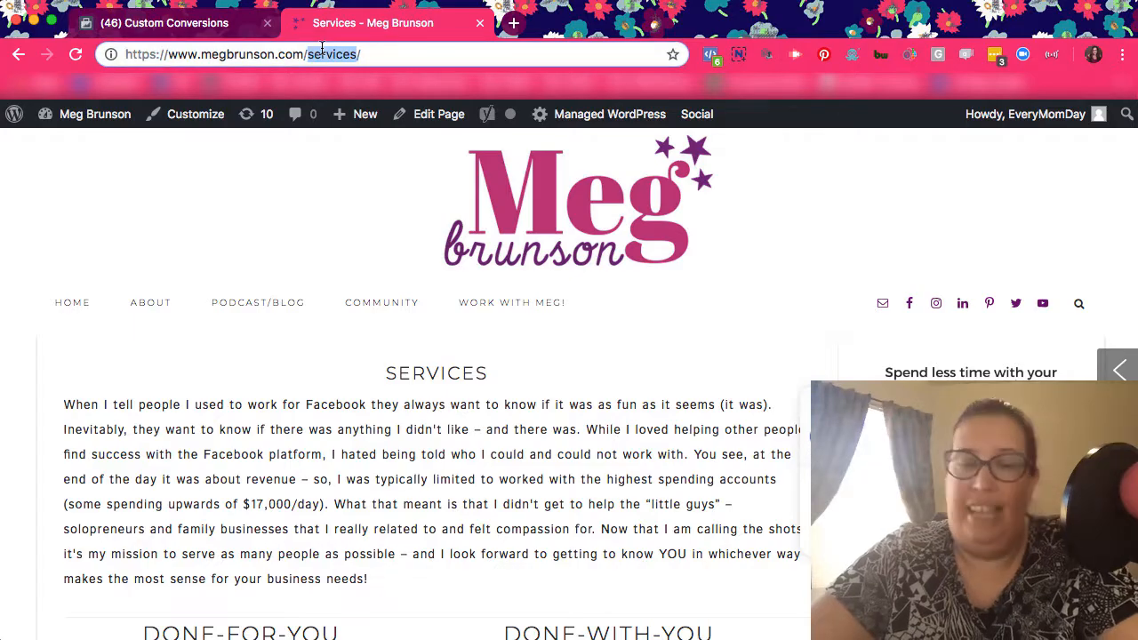
- Look through the service offerings and their links on the website's Services page
scroll(363, 434, down, 8)
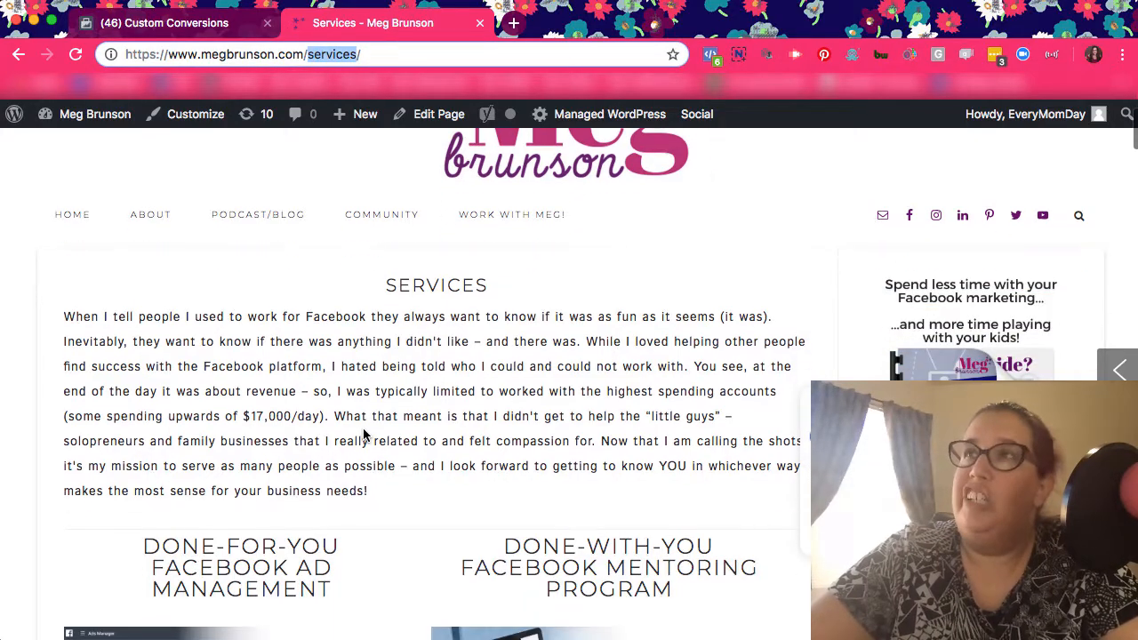
scroll(362, 434, down, 10)
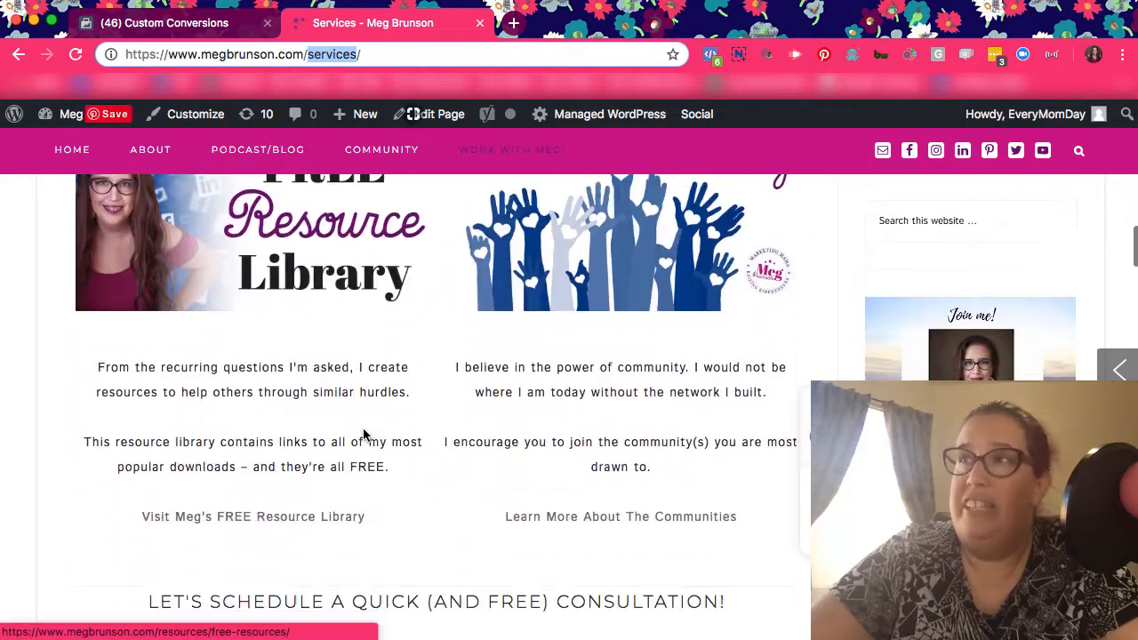
scroll(363, 434, up, 12)
scroll(363, 428, up, 10)
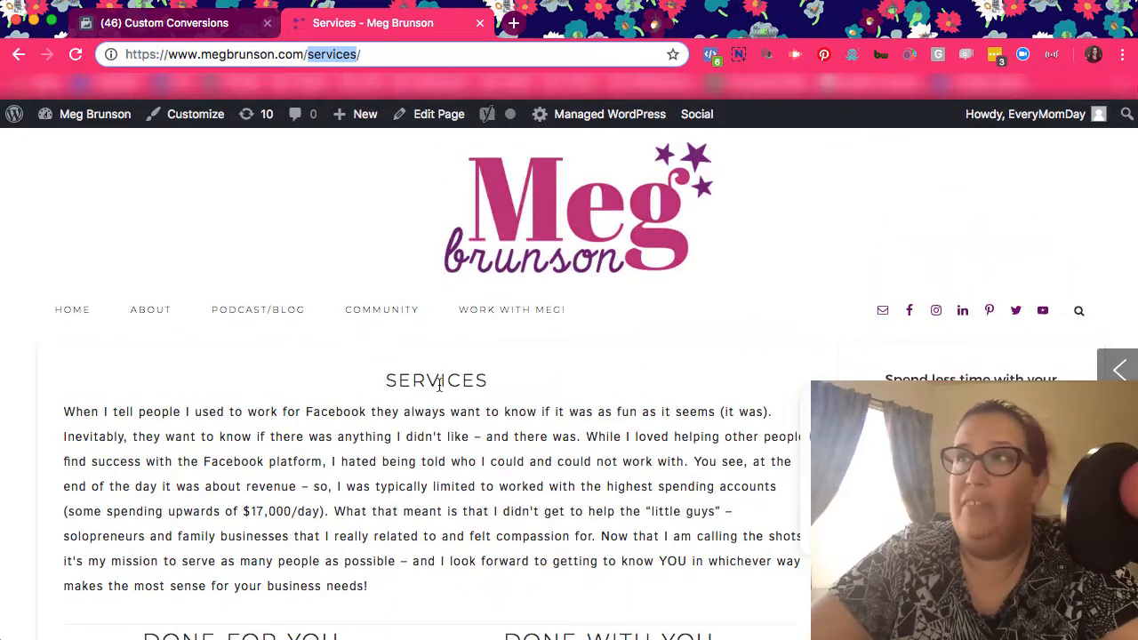
scroll(438, 384, down, 1)
scroll(439, 384, down, 4)
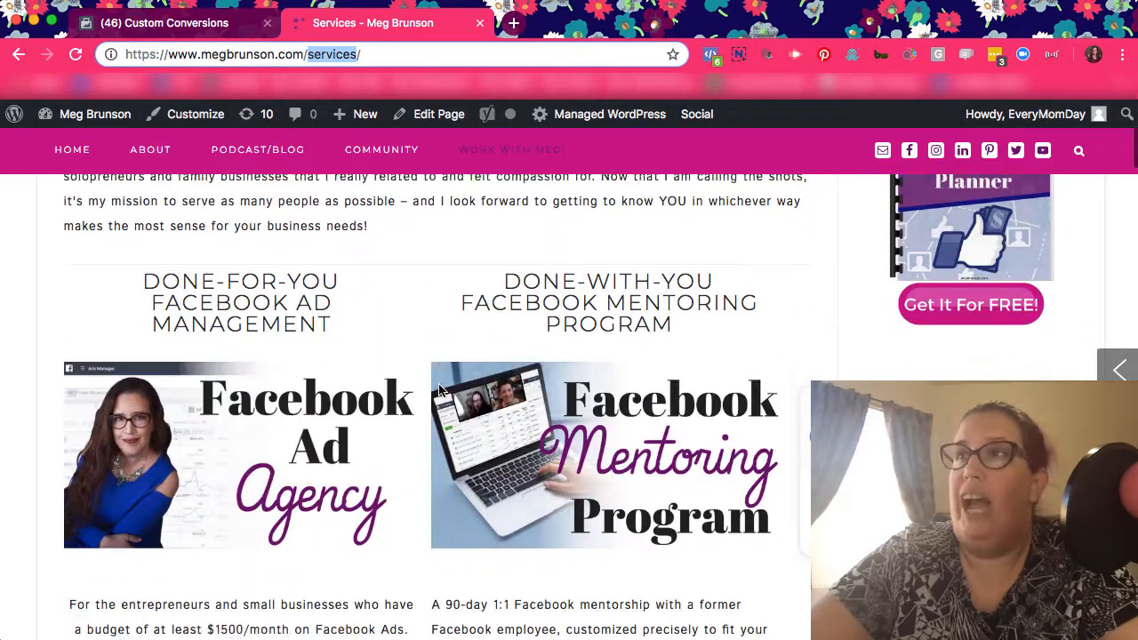
scroll(622, 400, down, 3)
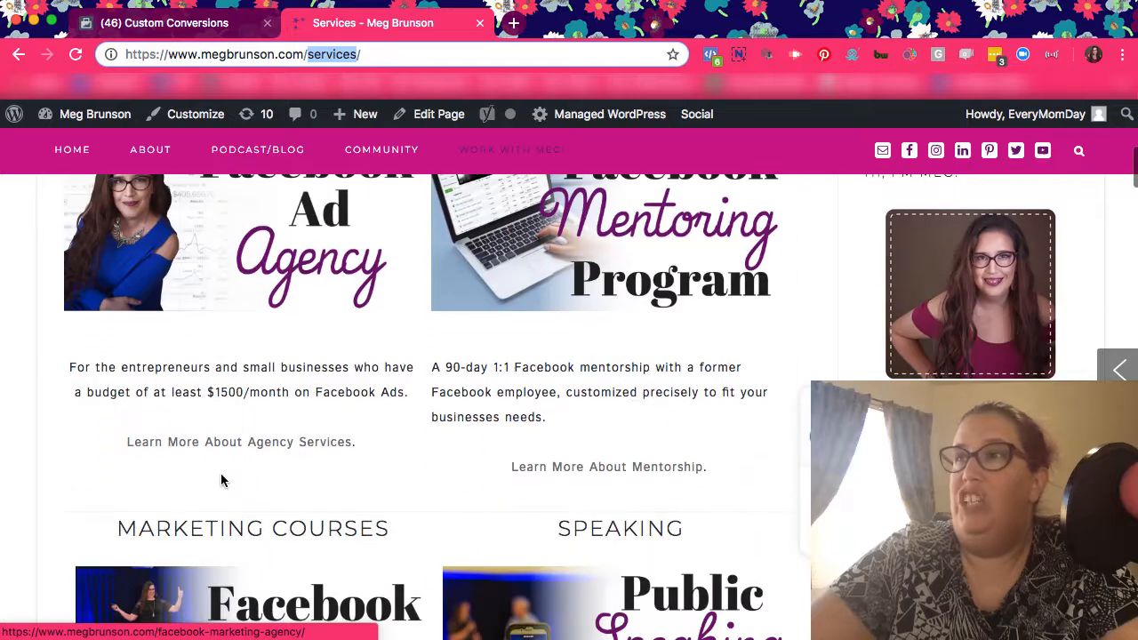
scroll(380, 296, up, 2)
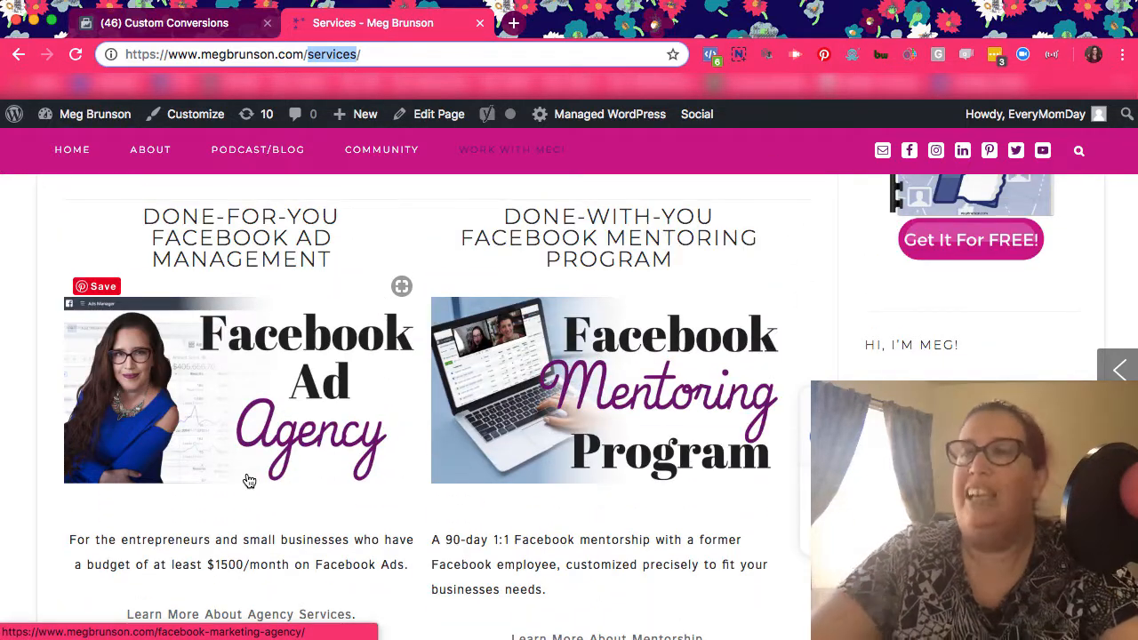
scroll(247, 475, down, 1)
scroll(248, 475, up, 6)
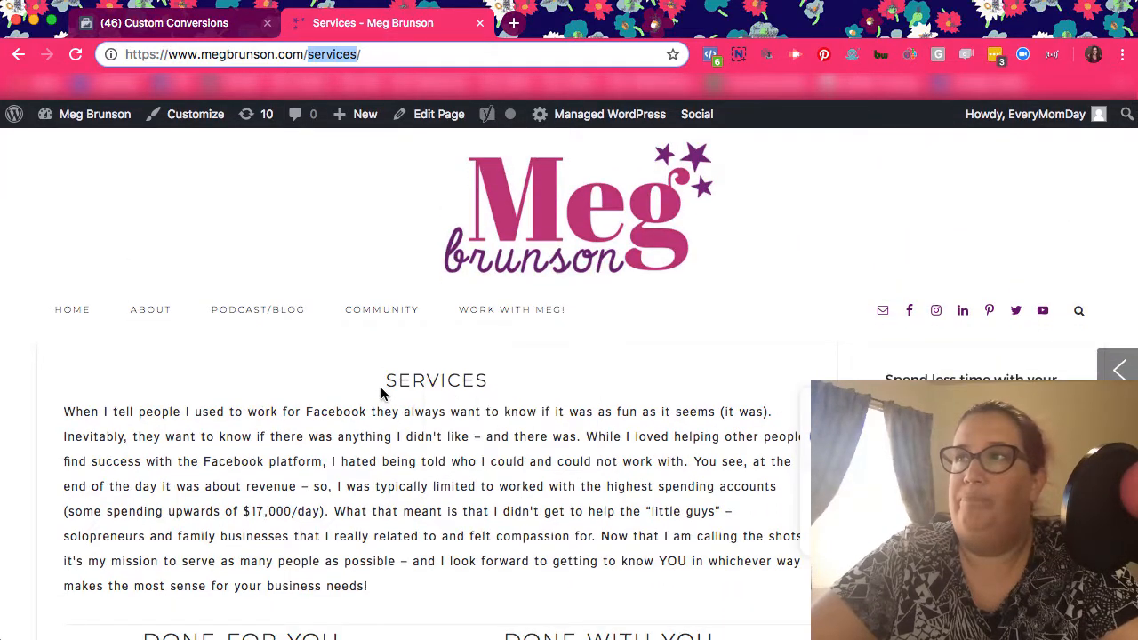
scroll(382, 389, down, 1)
scroll(382, 393, down, 1)
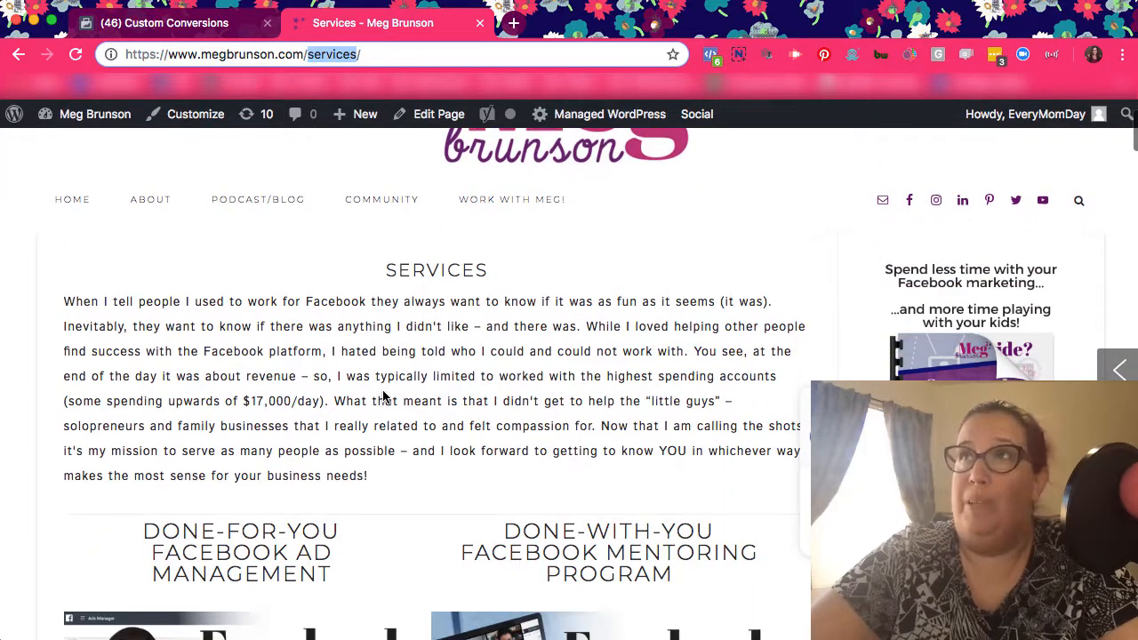
- Set the new custom conversion's URL rule to contain the keyword "services"
click(188, 27)
click(610, 459)
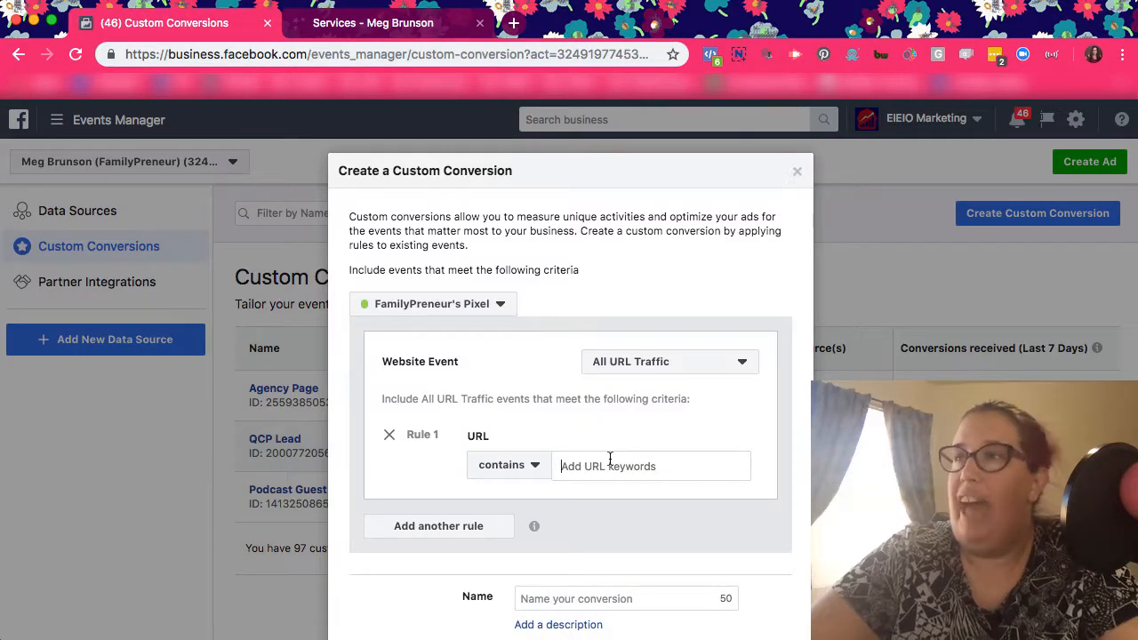
text(services)
key(Return)
- Name the custom conversion "Any of my services pages"
scroll(581, 556, down, 1)
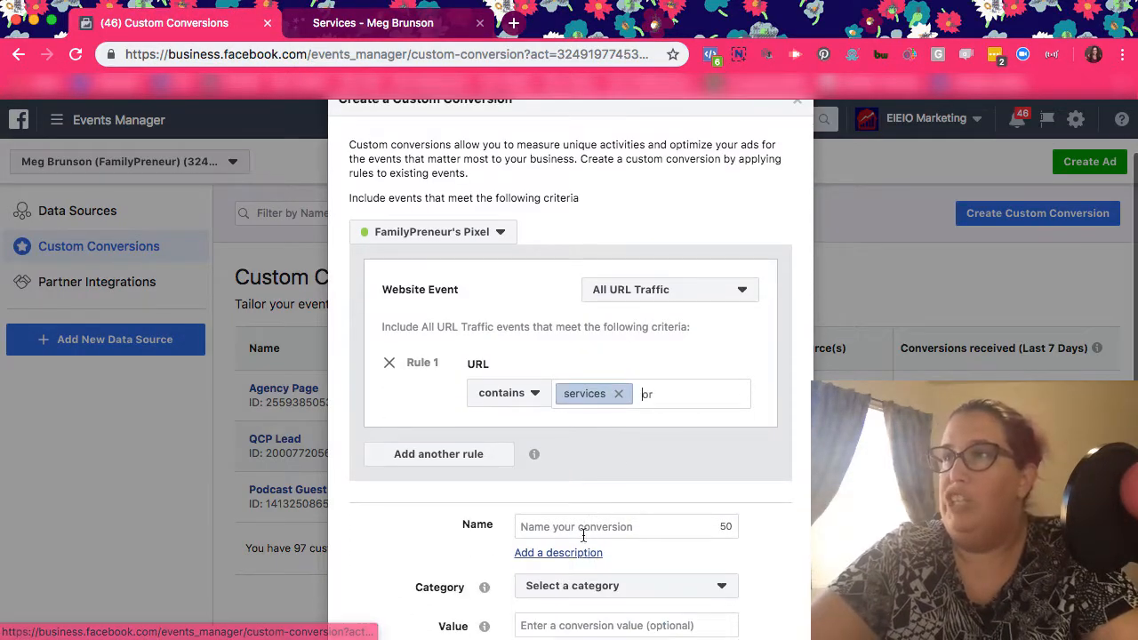
click(578, 528)
text(S)
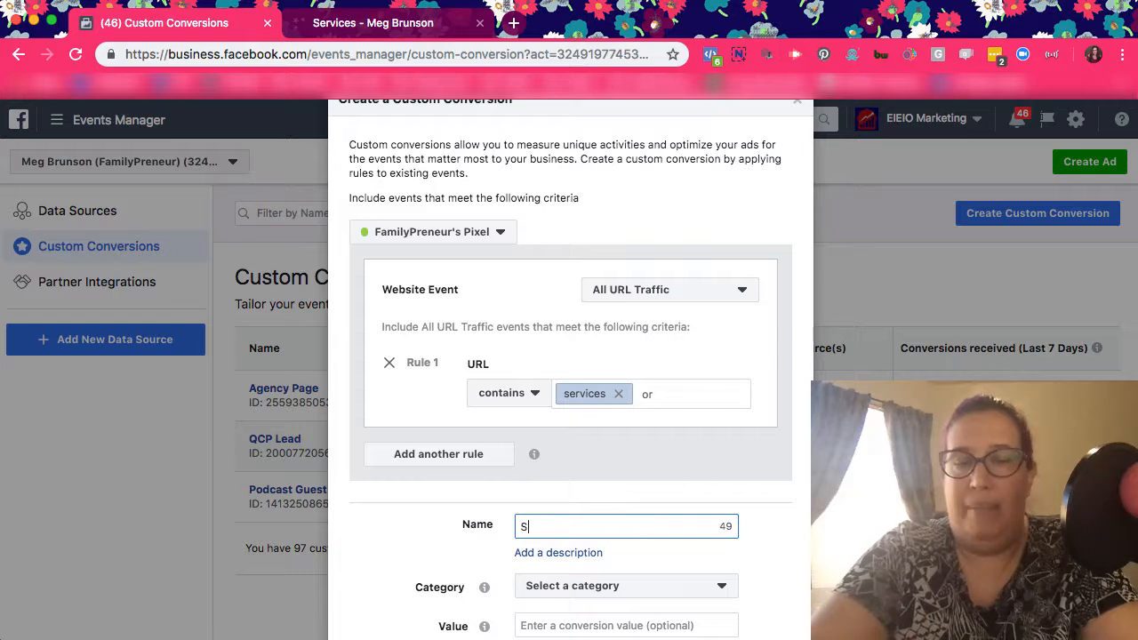
key(BackSpace)
text(Any)
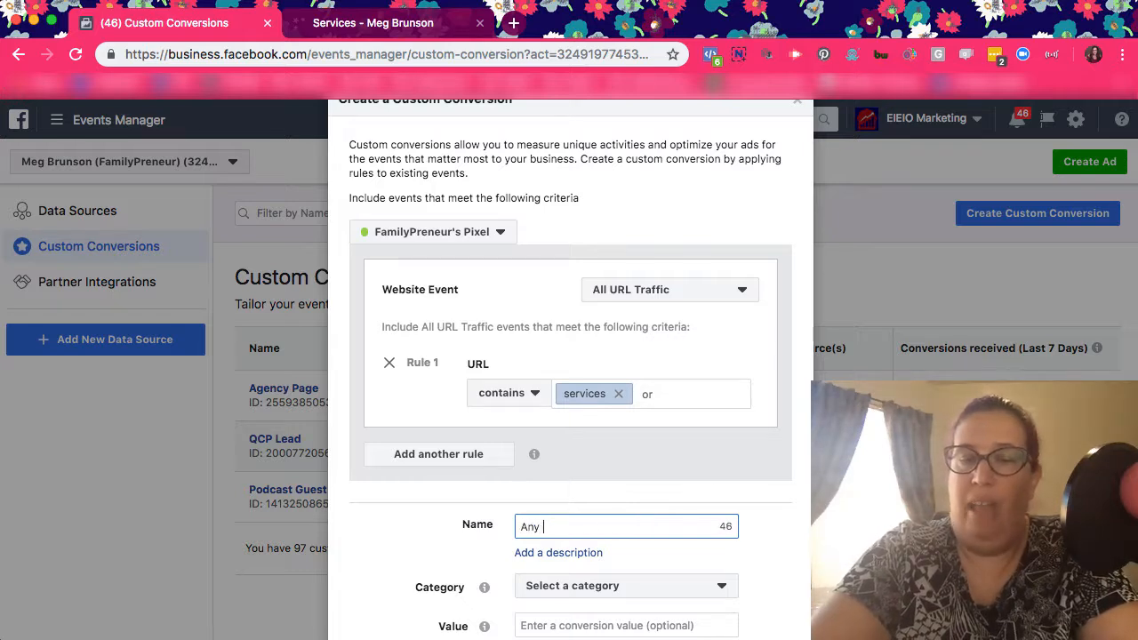
text( of my services pages)
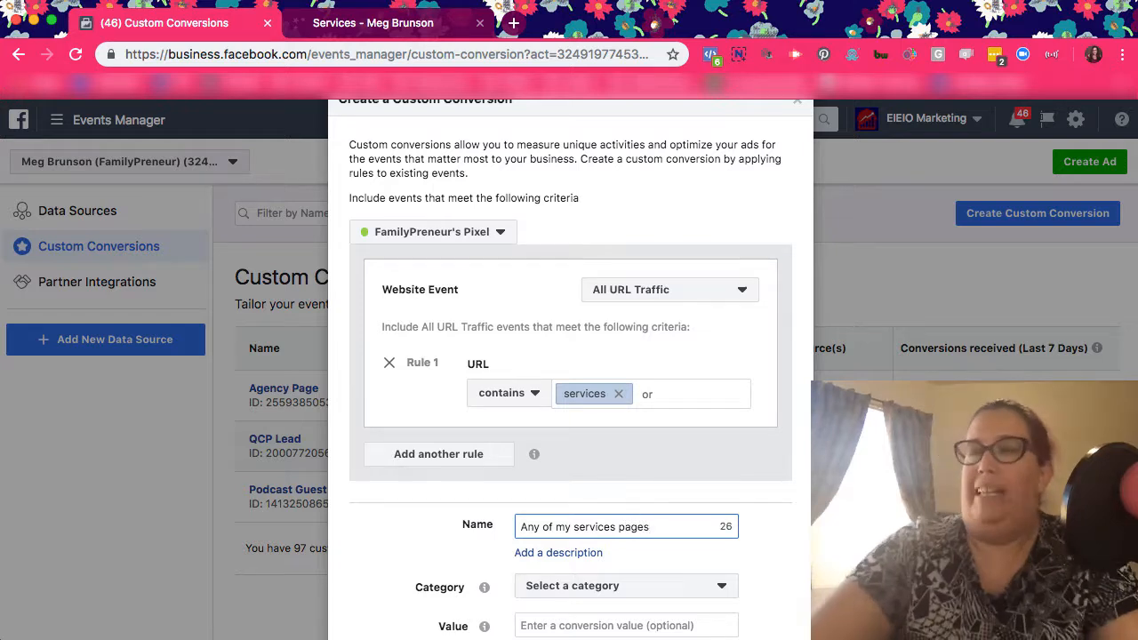
click(647, 488)
- Set the services pages conversion's category to View Content
scroll(646, 489, down, 1)
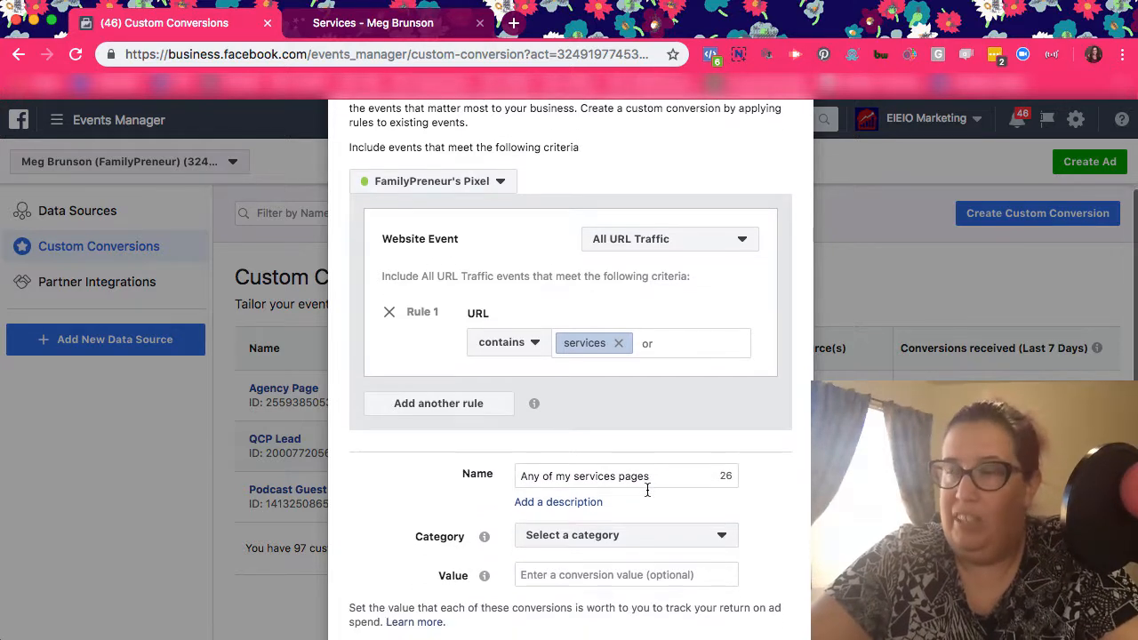
scroll(647, 489, up, 2)
scroll(647, 490, down, 3)
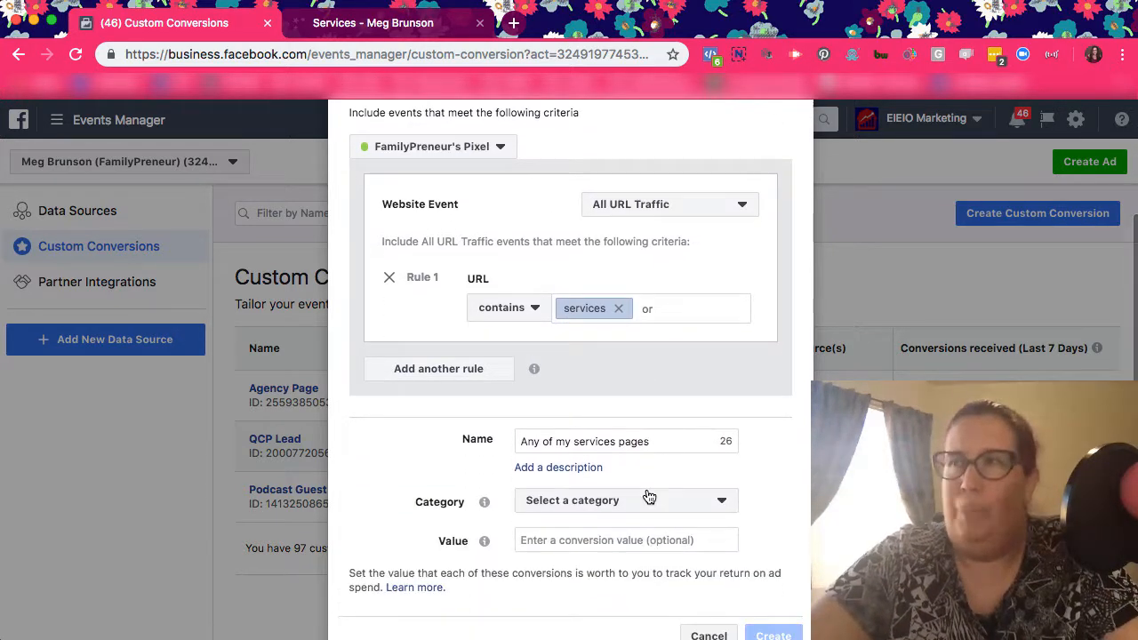
scroll(644, 493, down, 1)
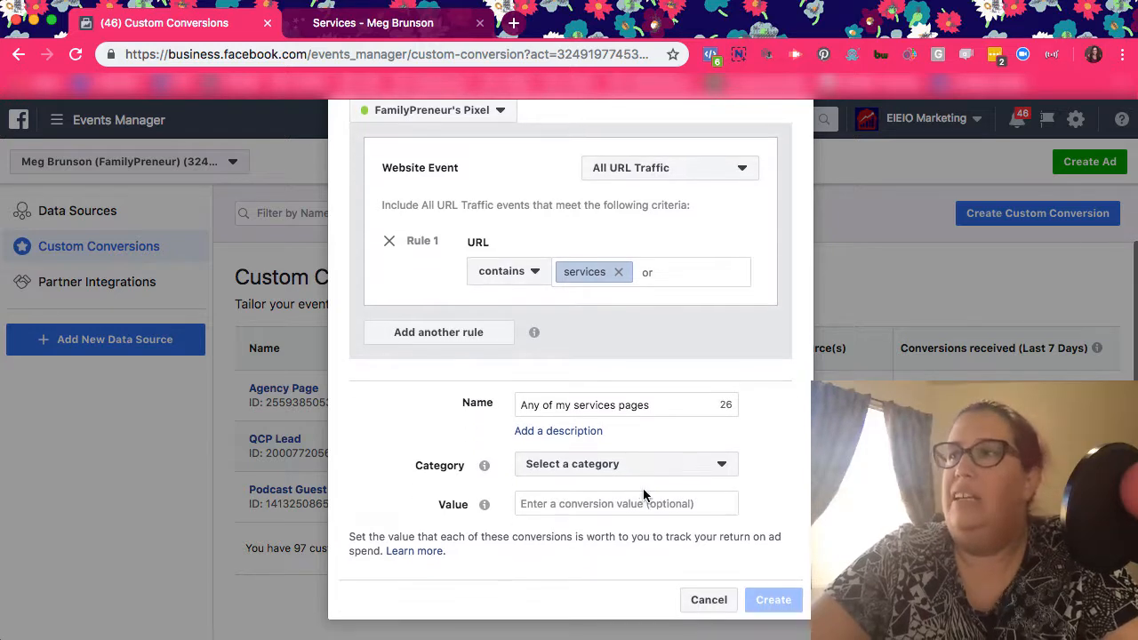
click(637, 468)
scroll(631, 401, down, 5)
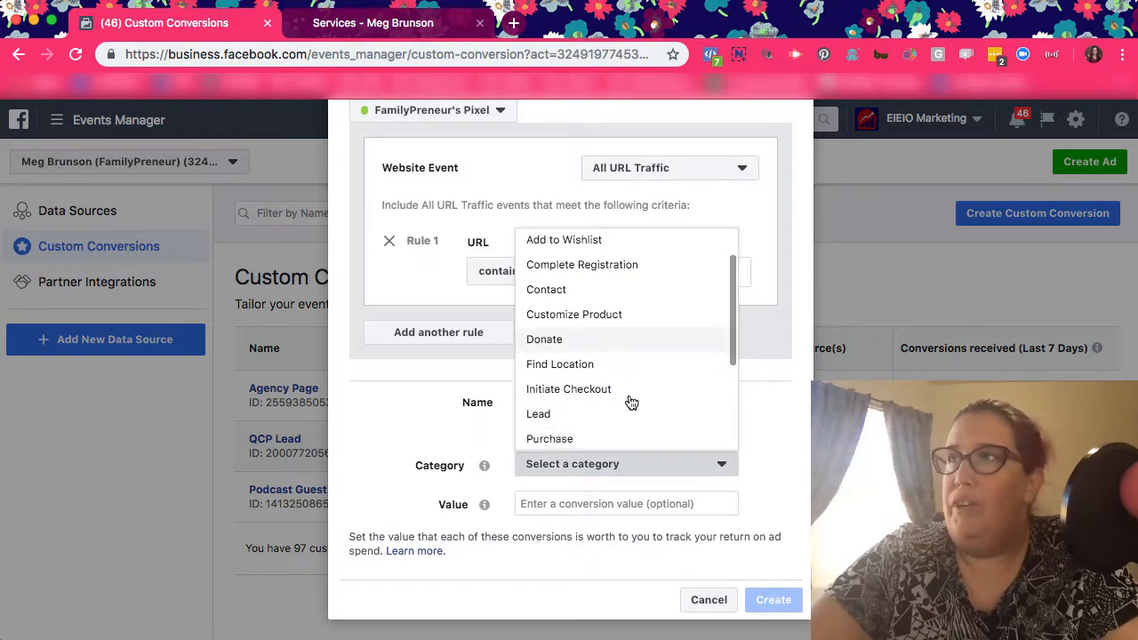
scroll(630, 401, down, 1)
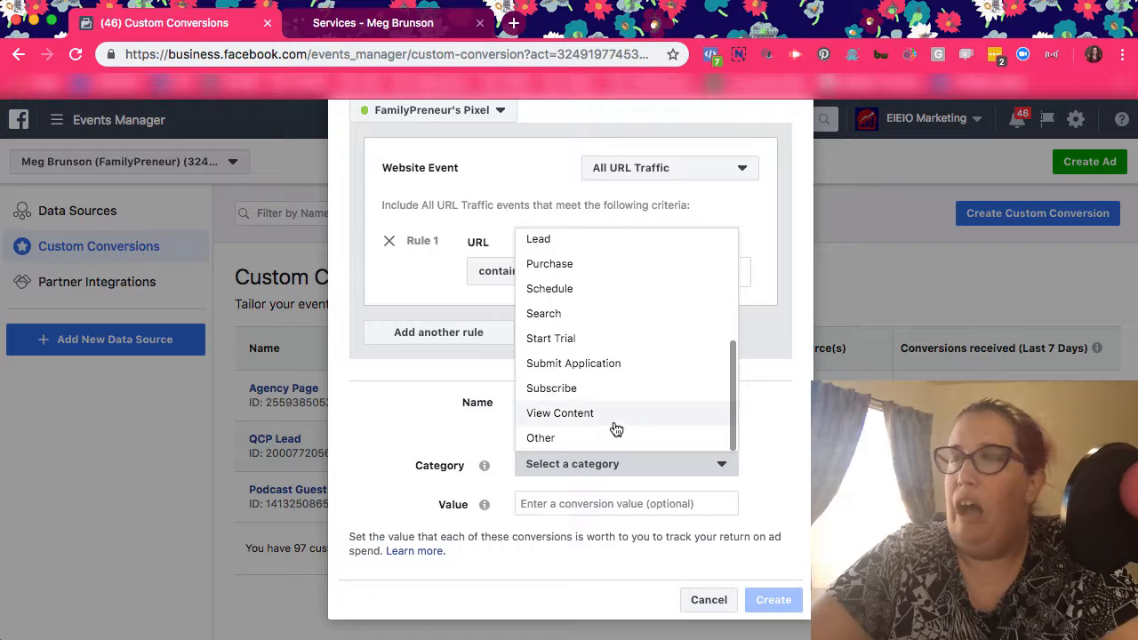
click(613, 418)
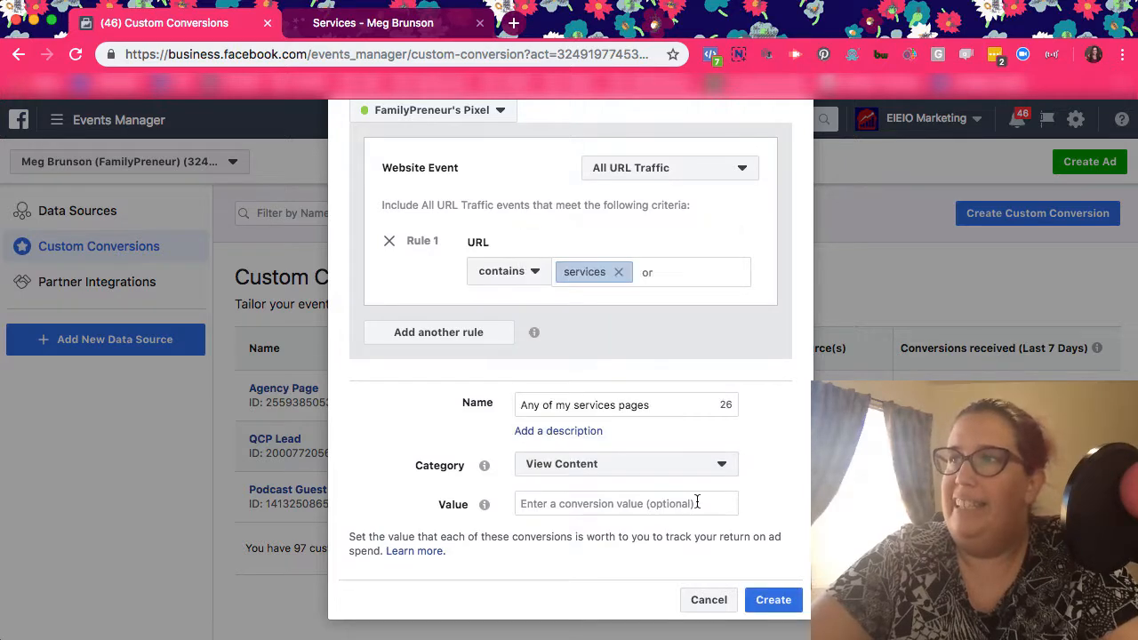
- Create the services pages conversion without a value, and close the confirmation and its overview
click(770, 600)
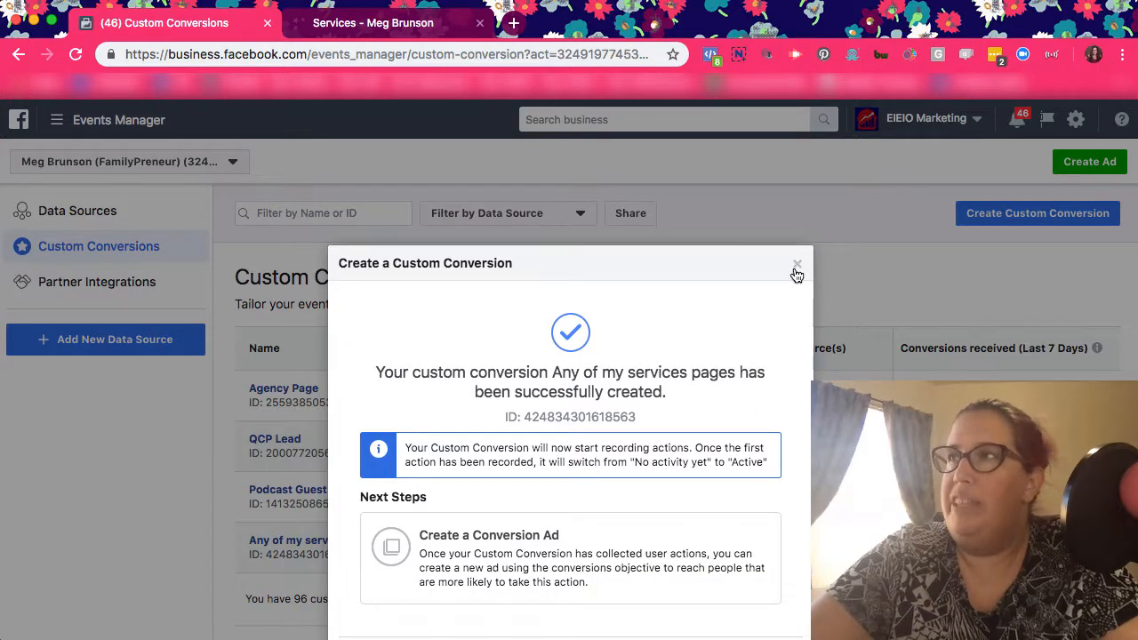
click(796, 264)
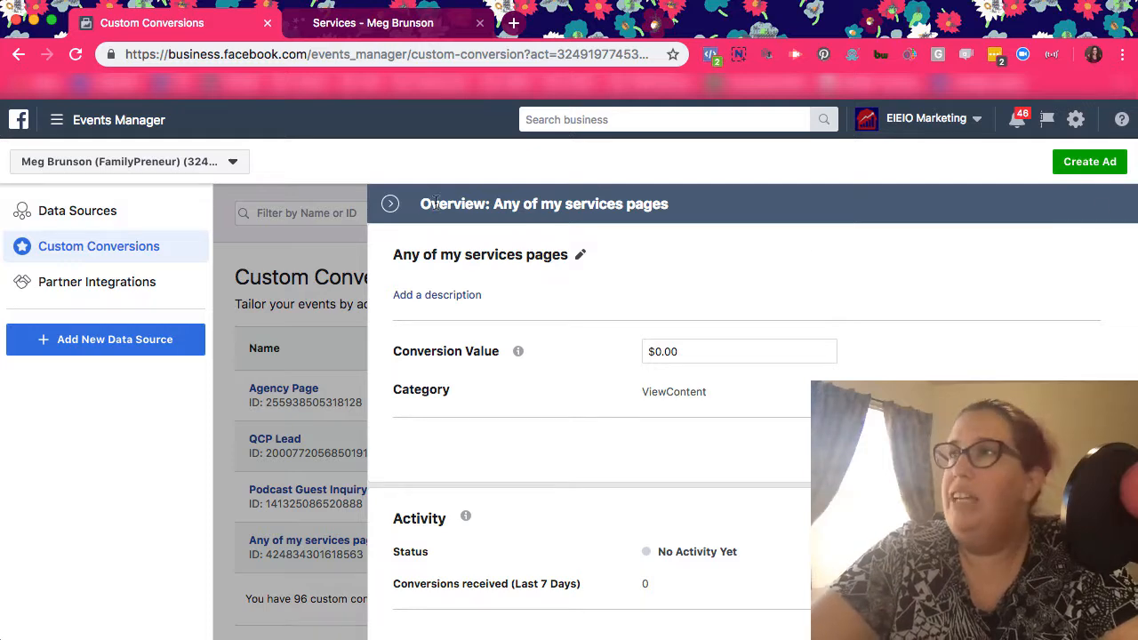
click(389, 204)
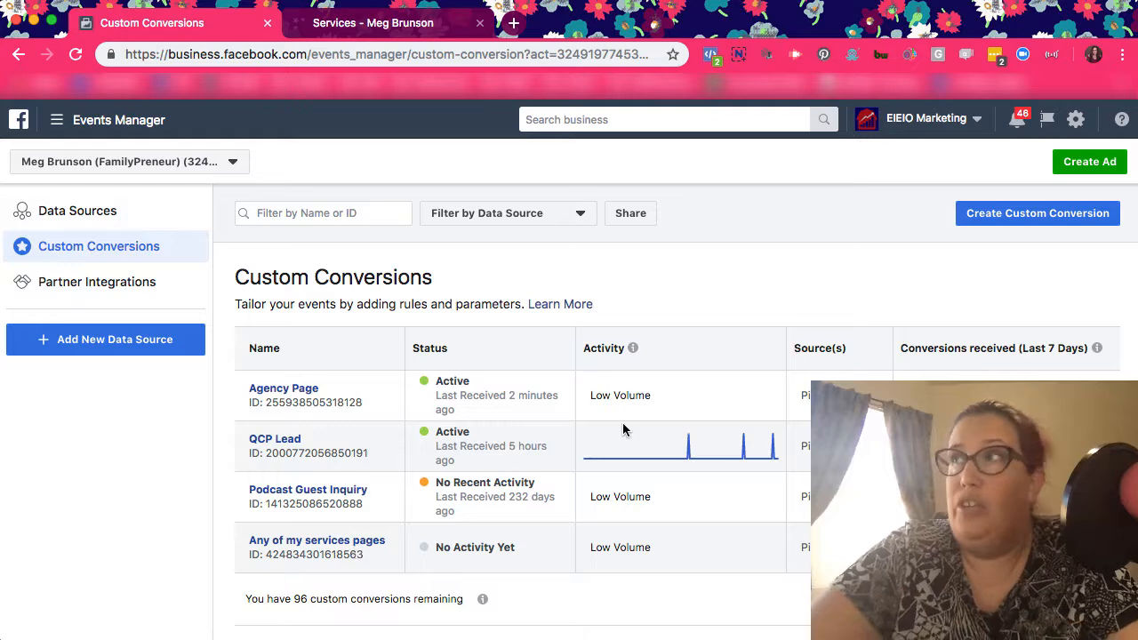
- Start another custom conversion for all URL traffic and set its URL rule's condition to equals
click(1055, 219)
scroll(596, 431, down, 1)
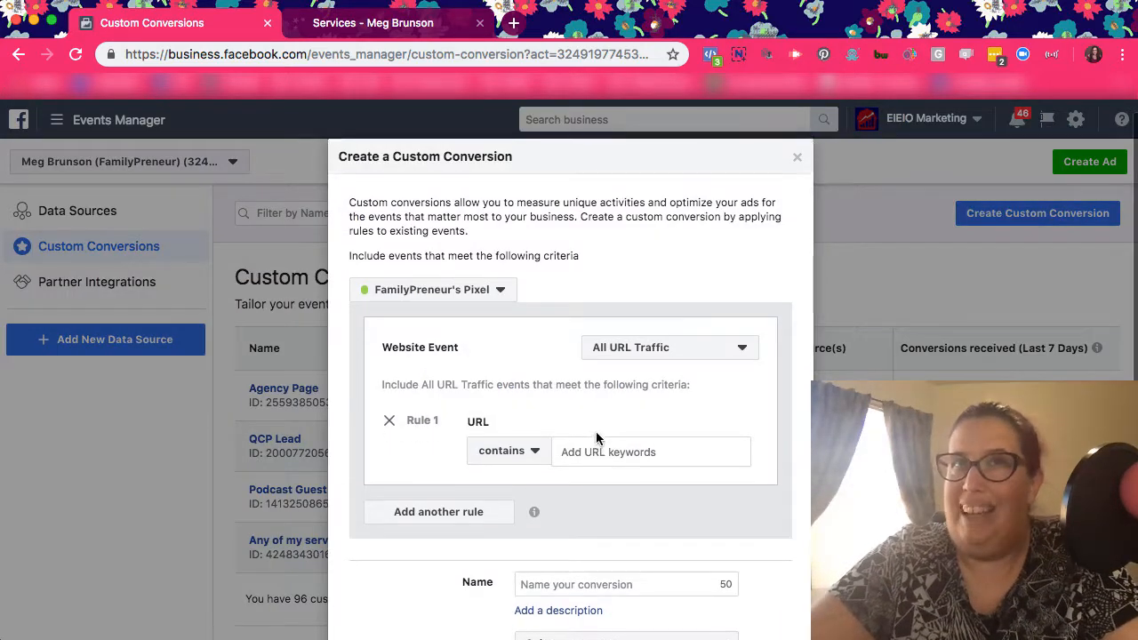
scroll(596, 434, down, 3)
click(503, 325)
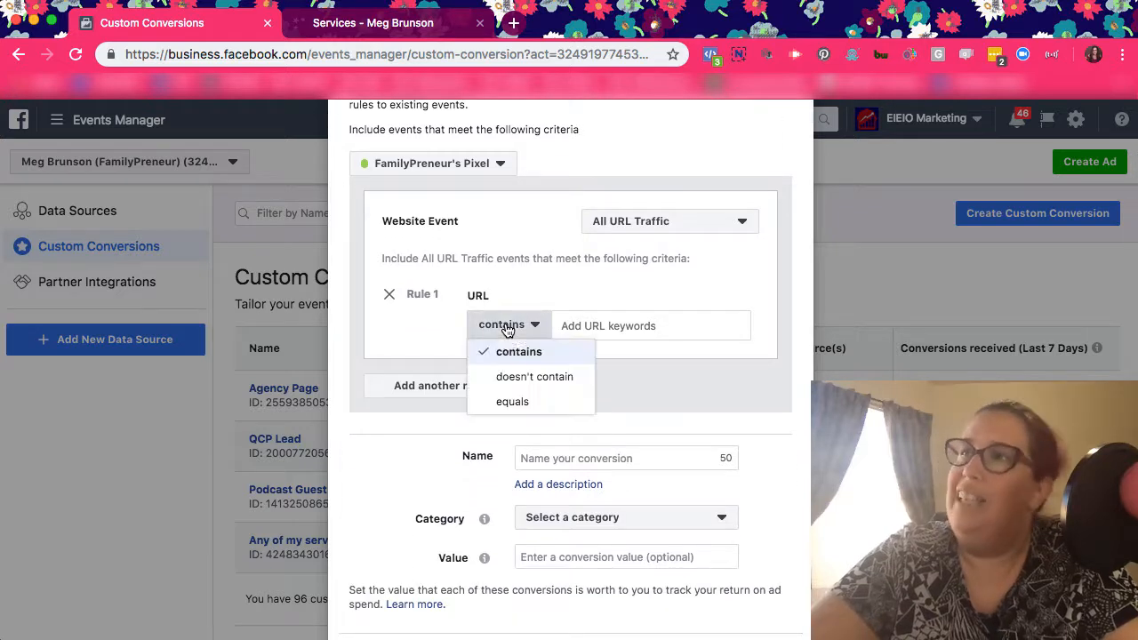
click(509, 407)
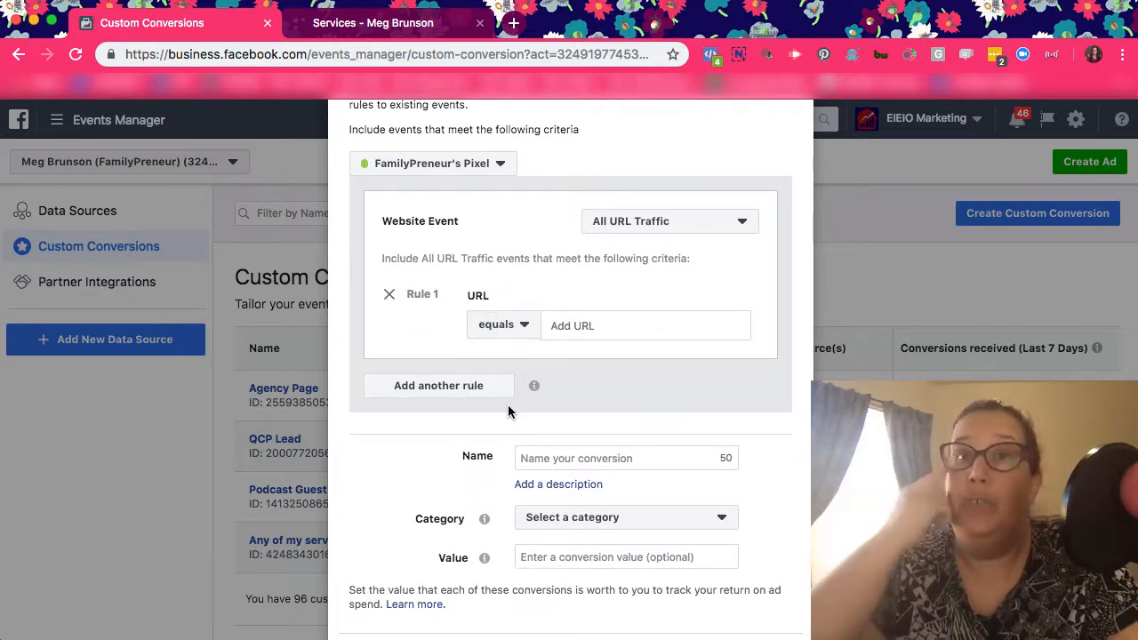
- Copy the full URL of the website's main services page into the new conversion's URL rule
click(396, 24)
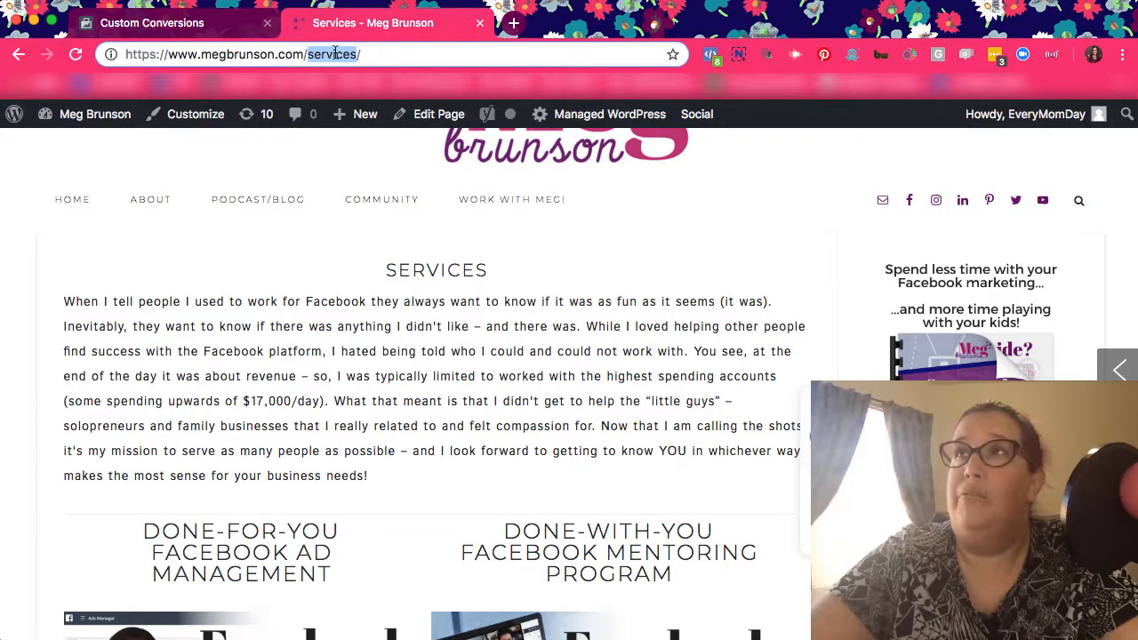
triple_click(303, 55)
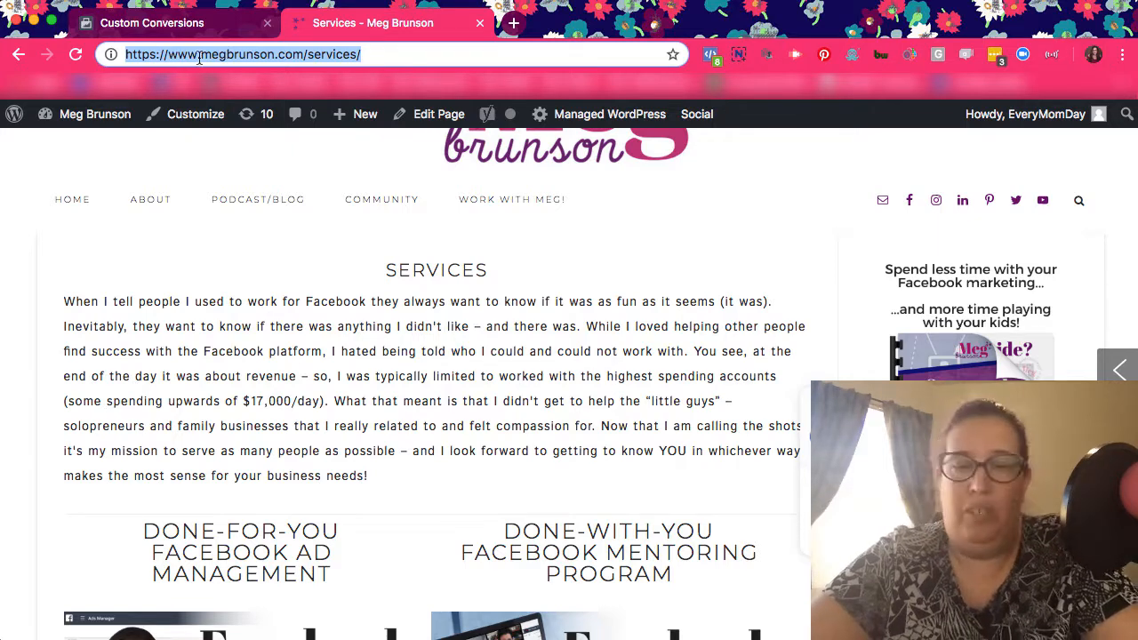
click(153, 23)
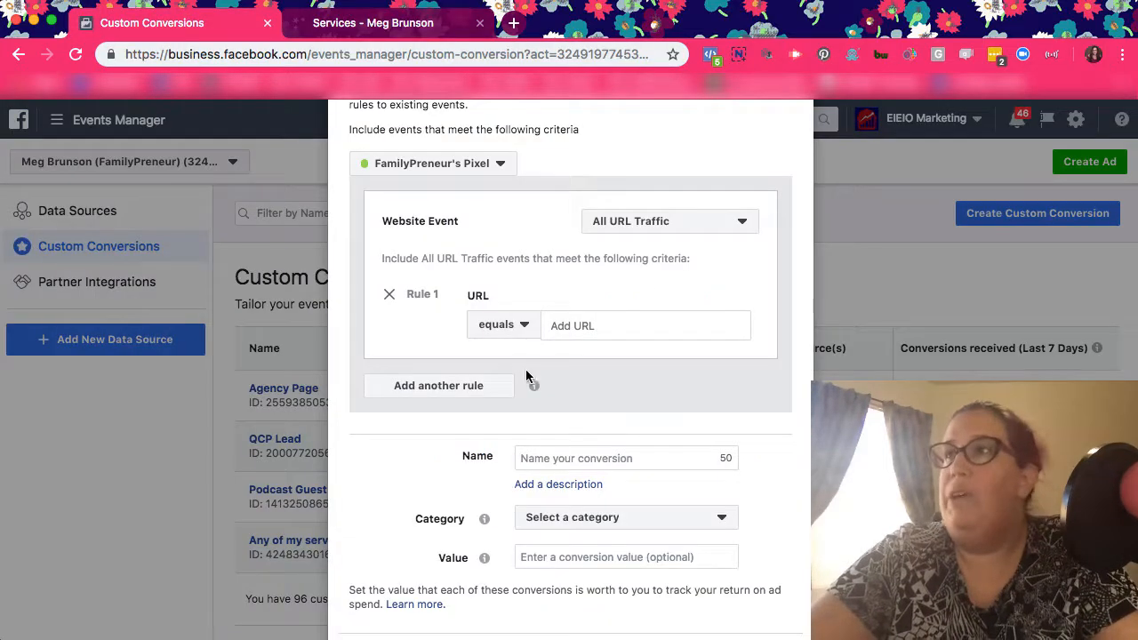
click(579, 324)
key(ctrl+v)
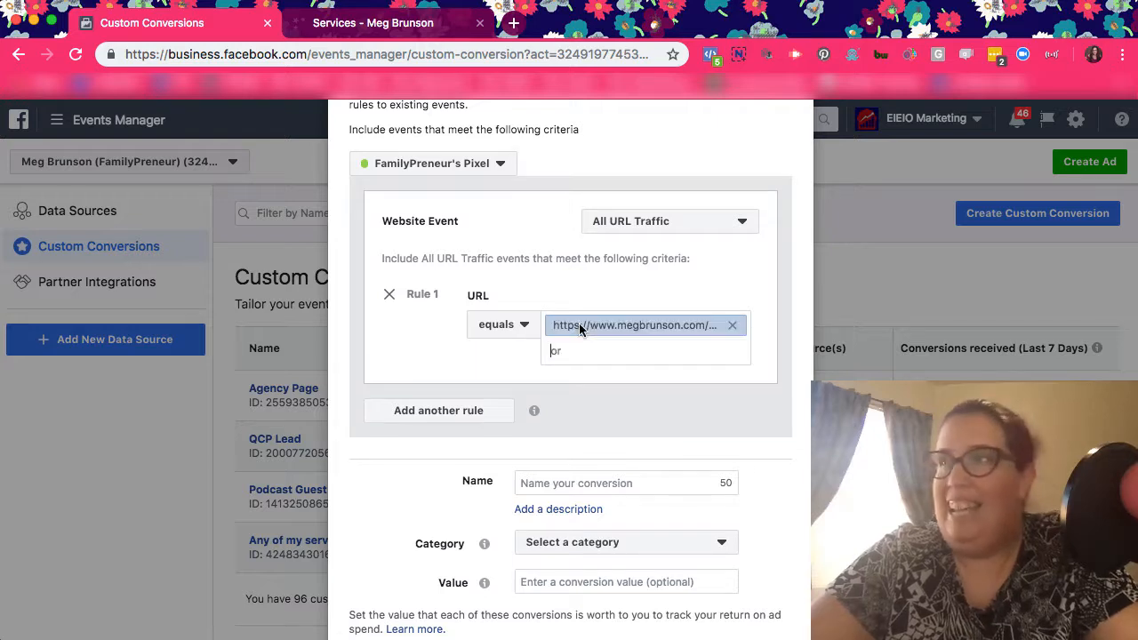
- Name the custom conversion "Only the main services page"
click(575, 483)
text(Only)
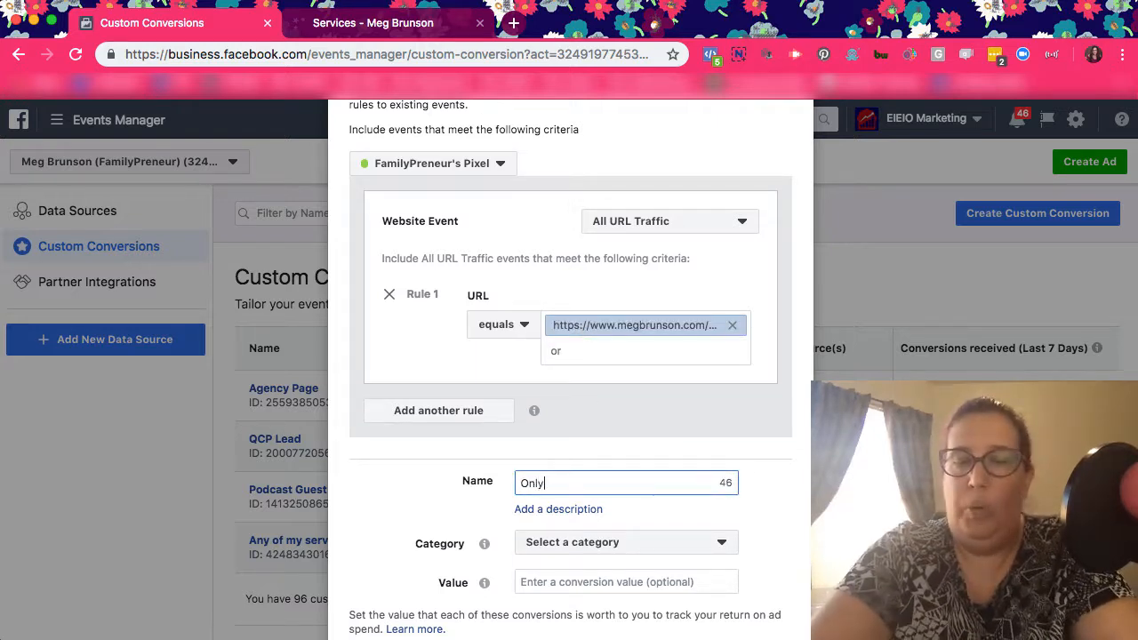
text( the main se)
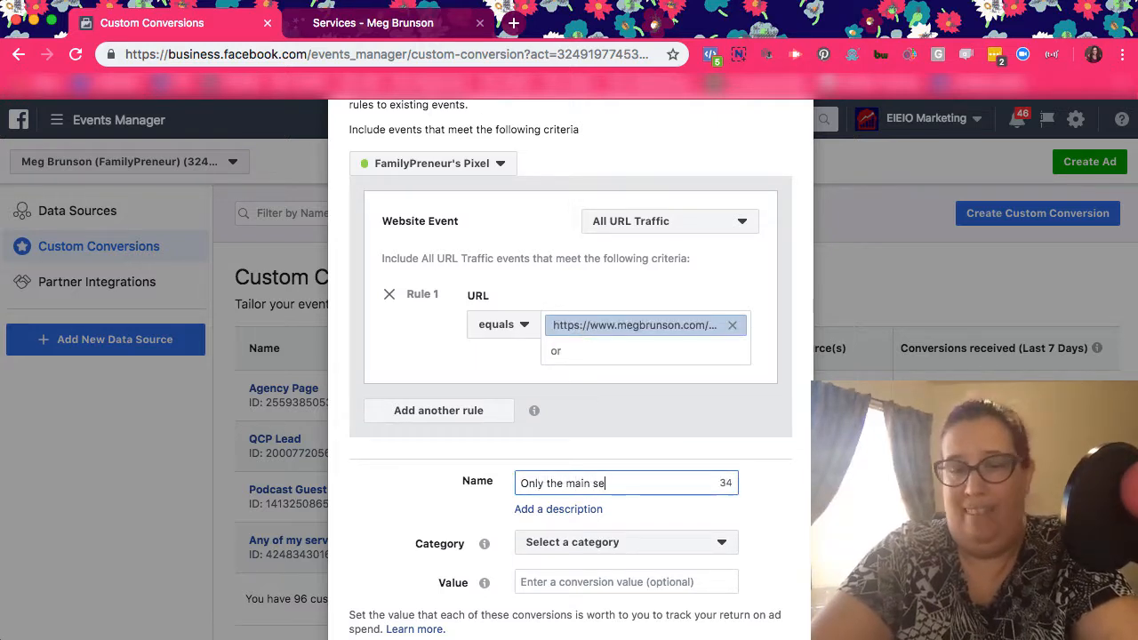
text(rvices page)
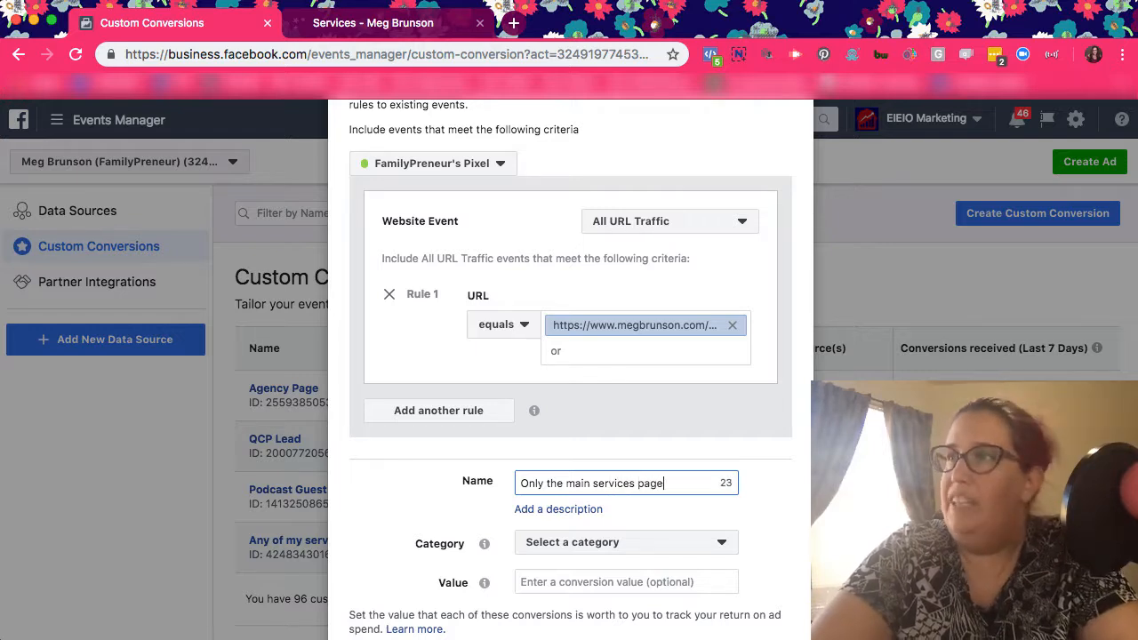
- Set the main services page conversion's category to View Content
scroll(657, 405, down, 2)
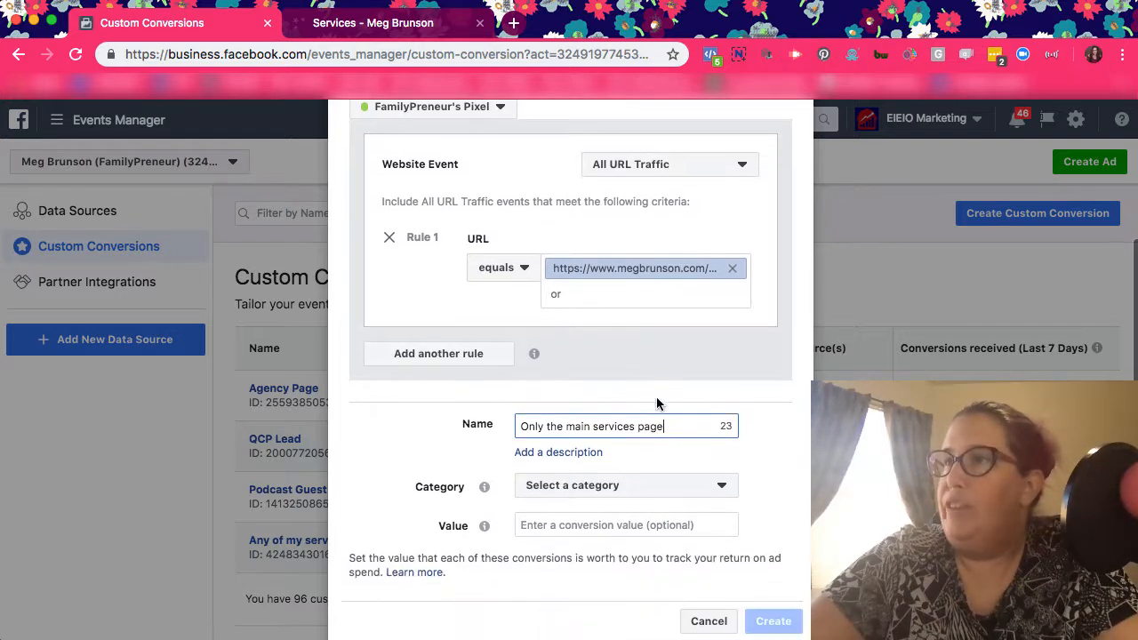
click(603, 475)
scroll(611, 425, down, 5)
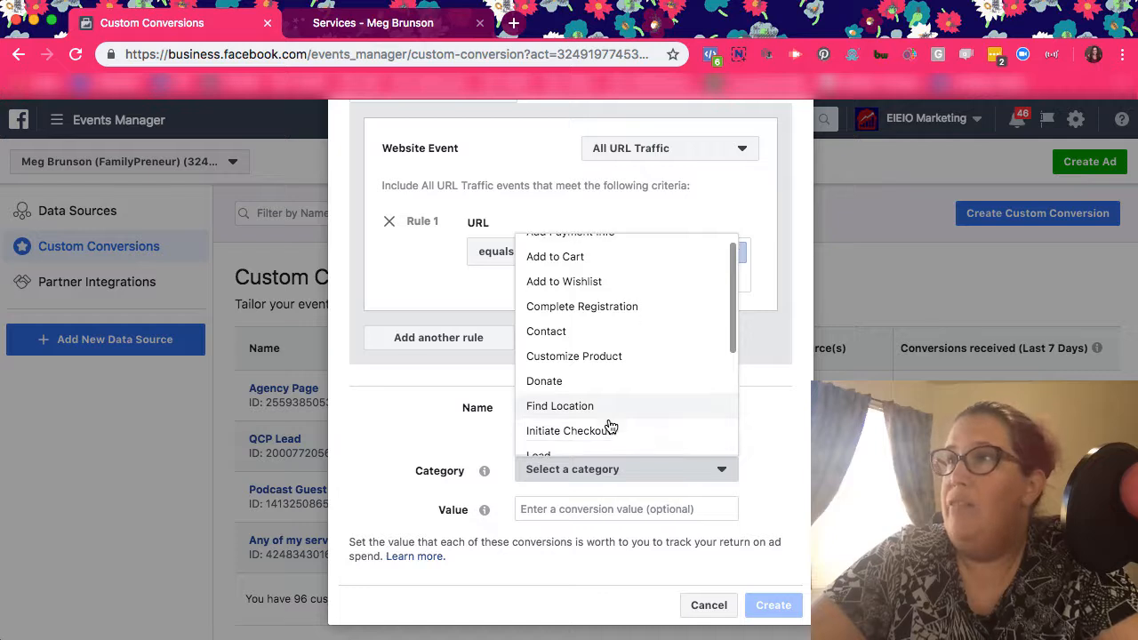
click(602, 419)
- Compare the full URL in the conversion's rule with the address of the website's services page
scroll(599, 422, up, 3)
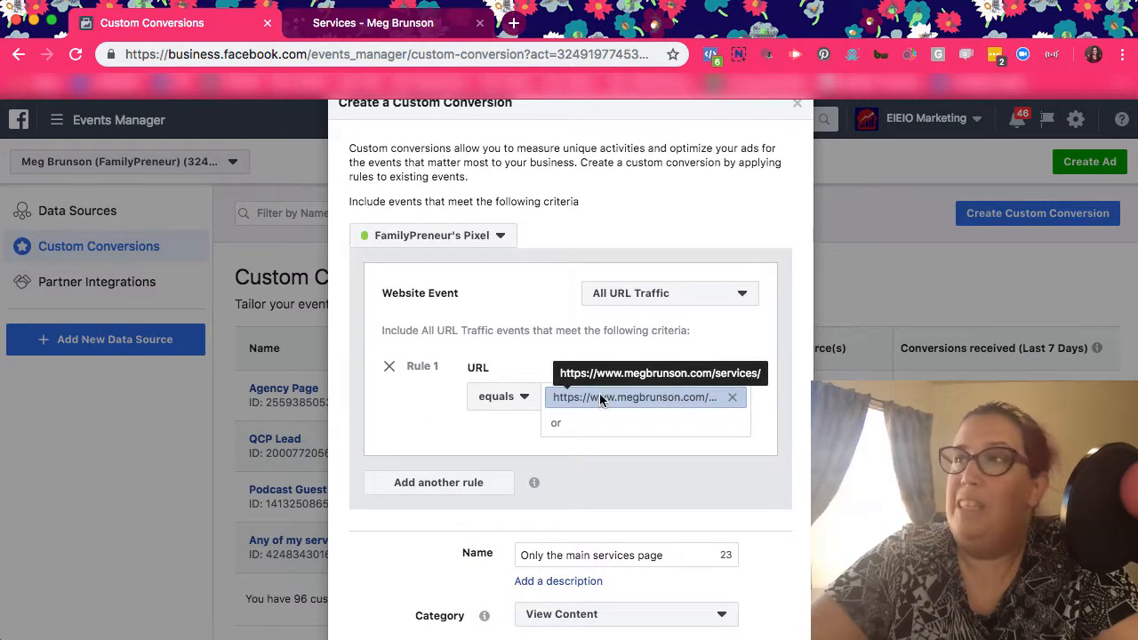
click(409, 21)
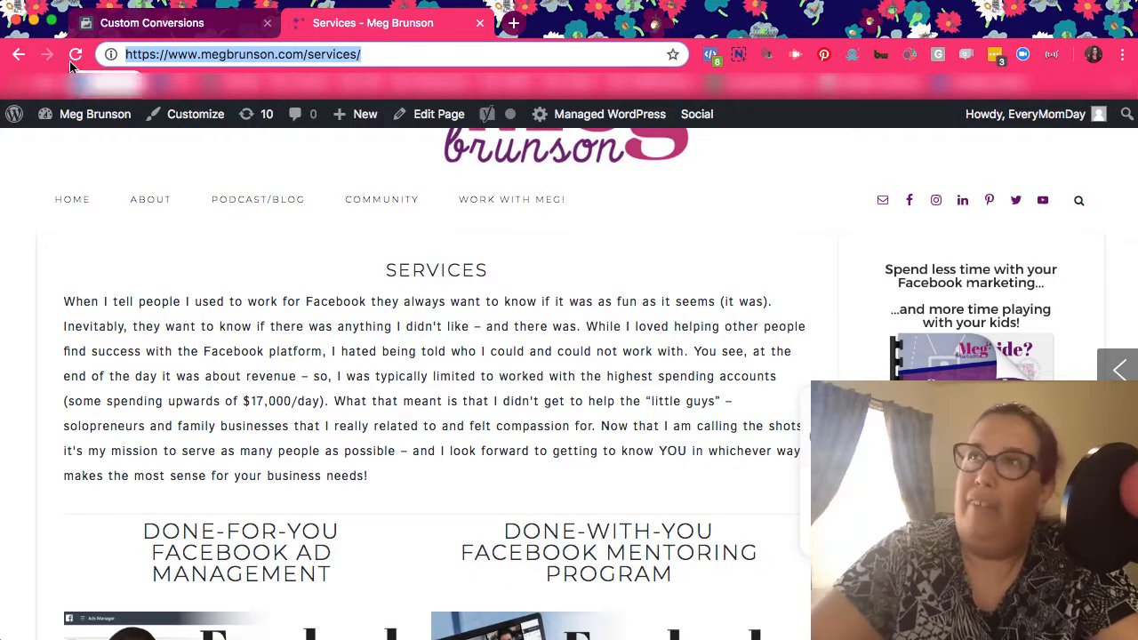
double_click(320, 54)
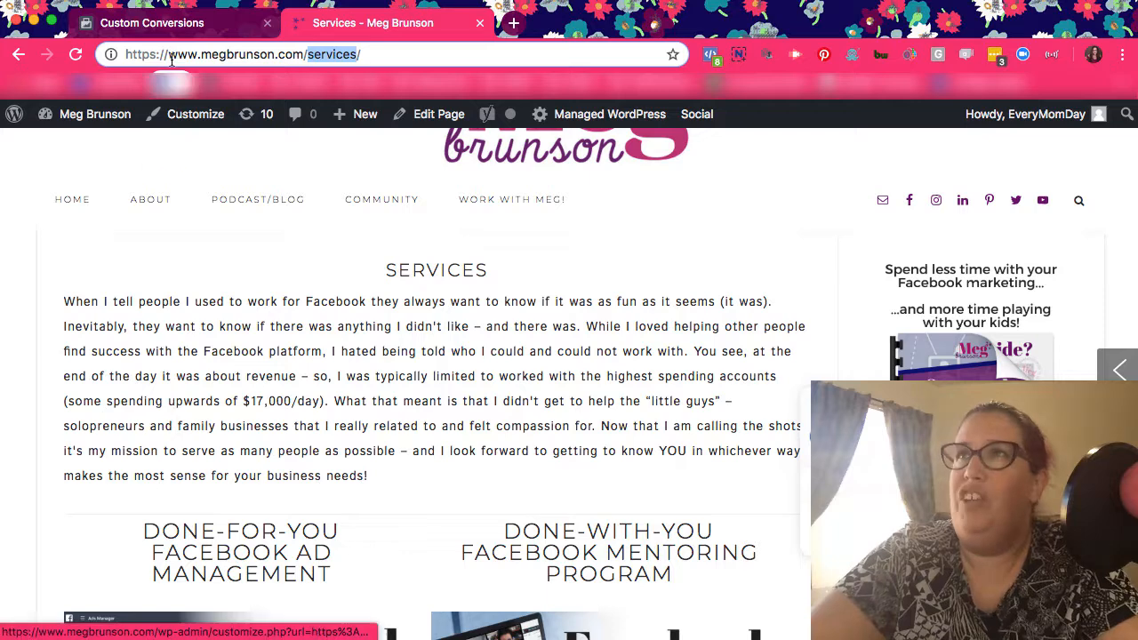
click(173, 26)
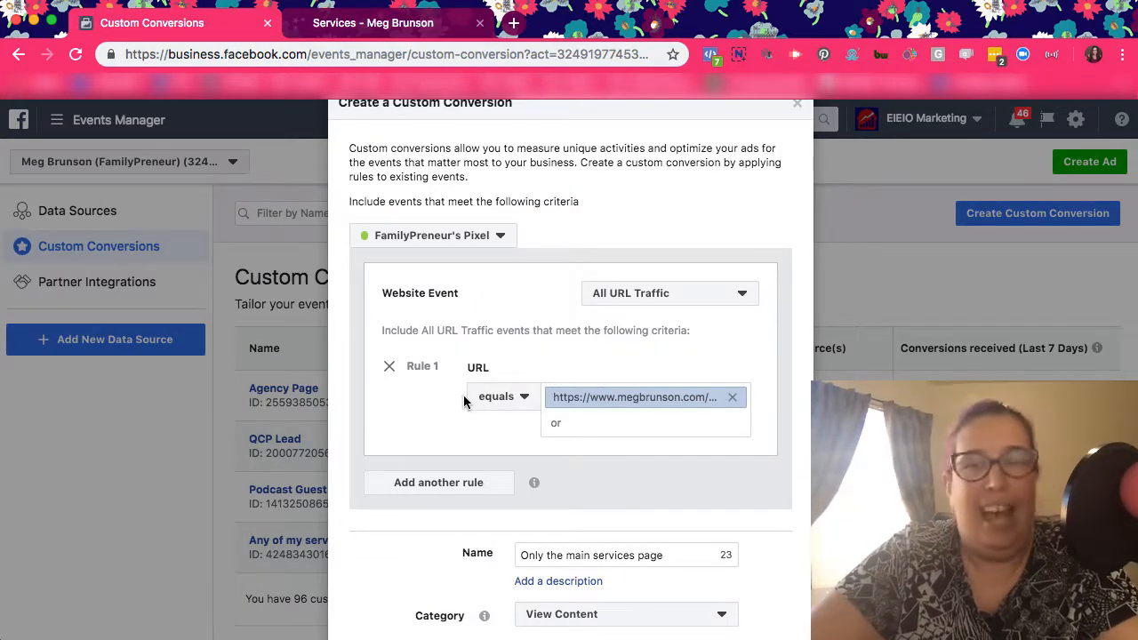
- Create the main services page conversion without a value, and close the confirmation and its overview
scroll(673, 481, down, 3)
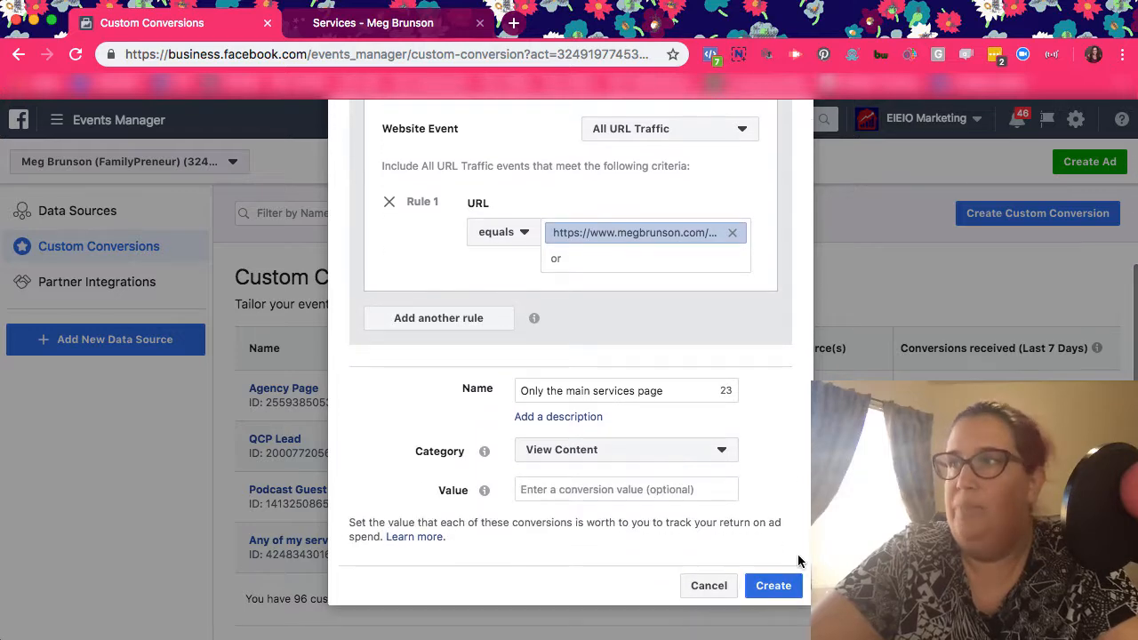
click(773, 585)
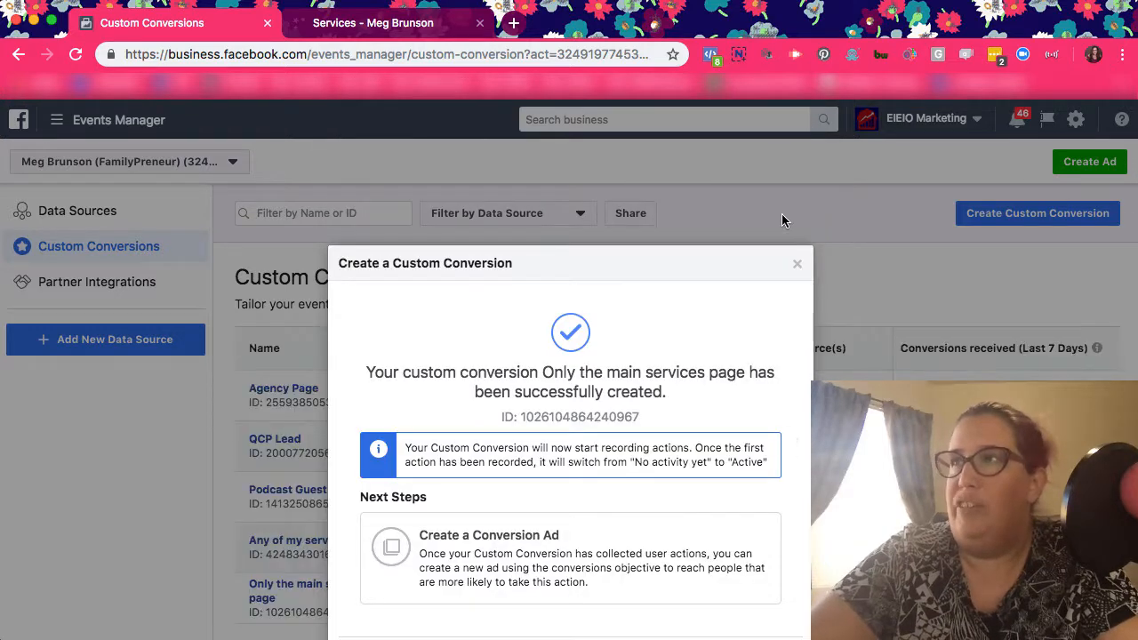
click(798, 265)
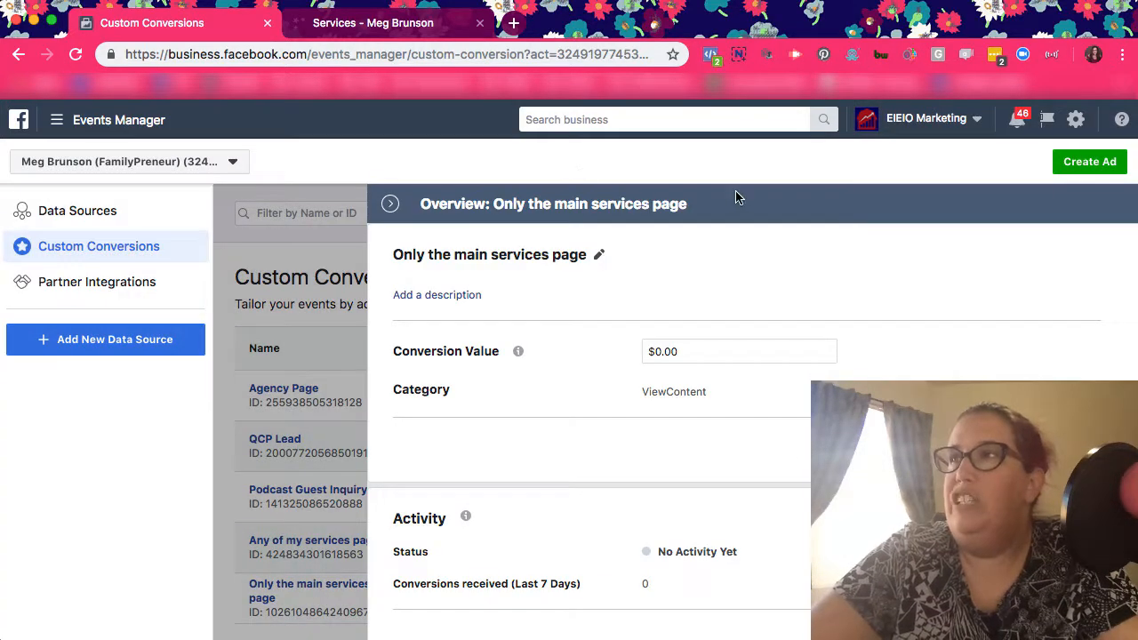
click(389, 204)
- Reload the website's services page to generate a visit, and refresh the custom conversions list to check for activity
click(373, 23)
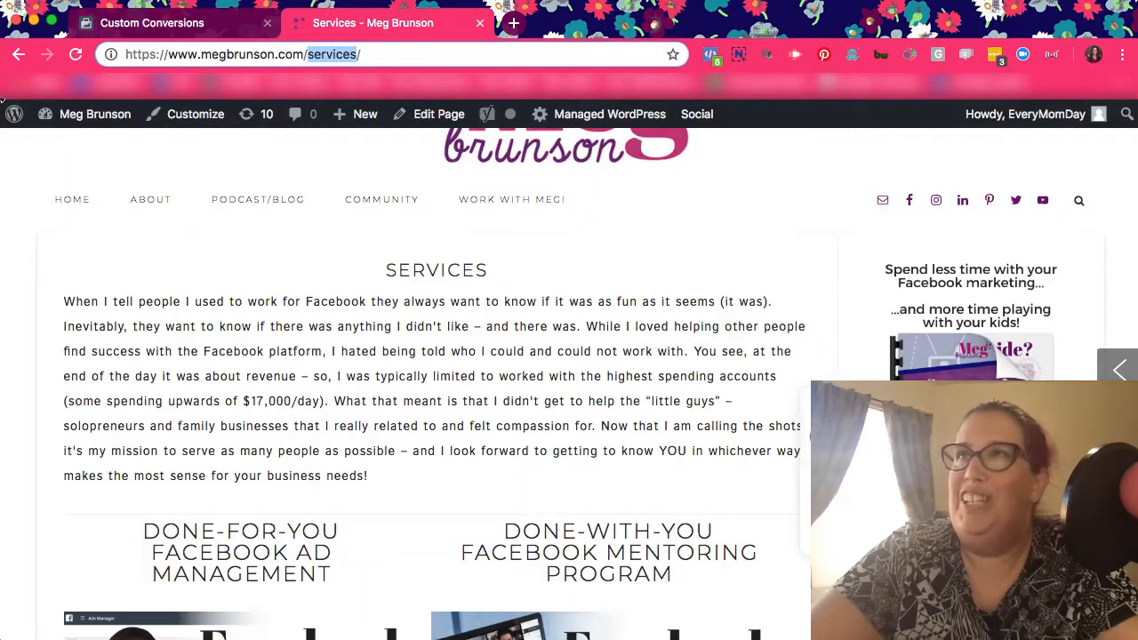
click(74, 57)
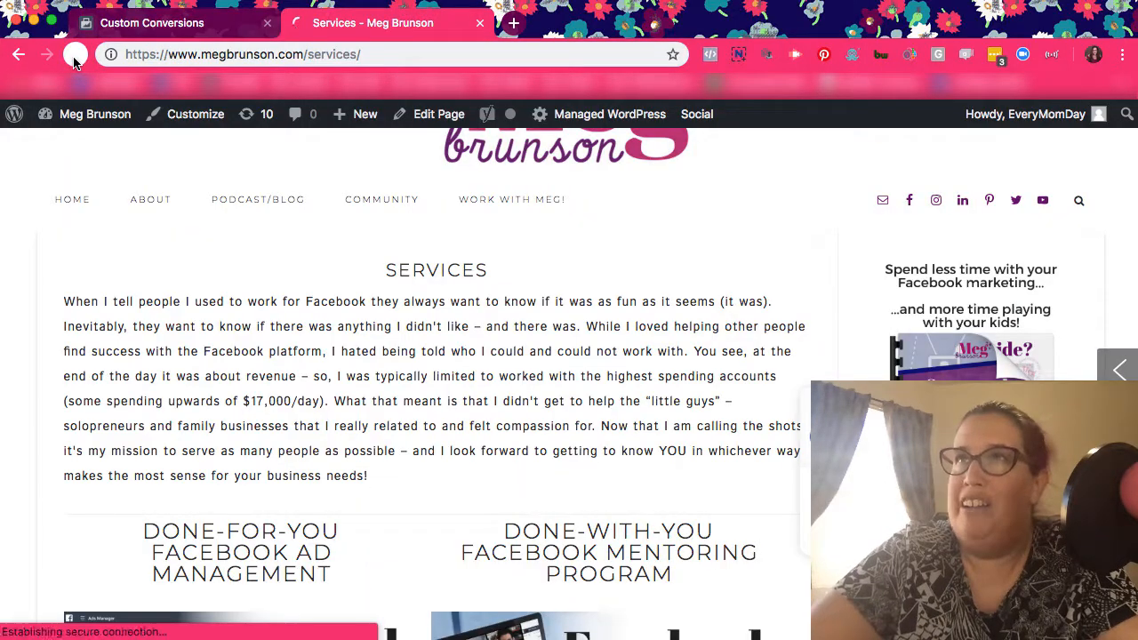
click(188, 26)
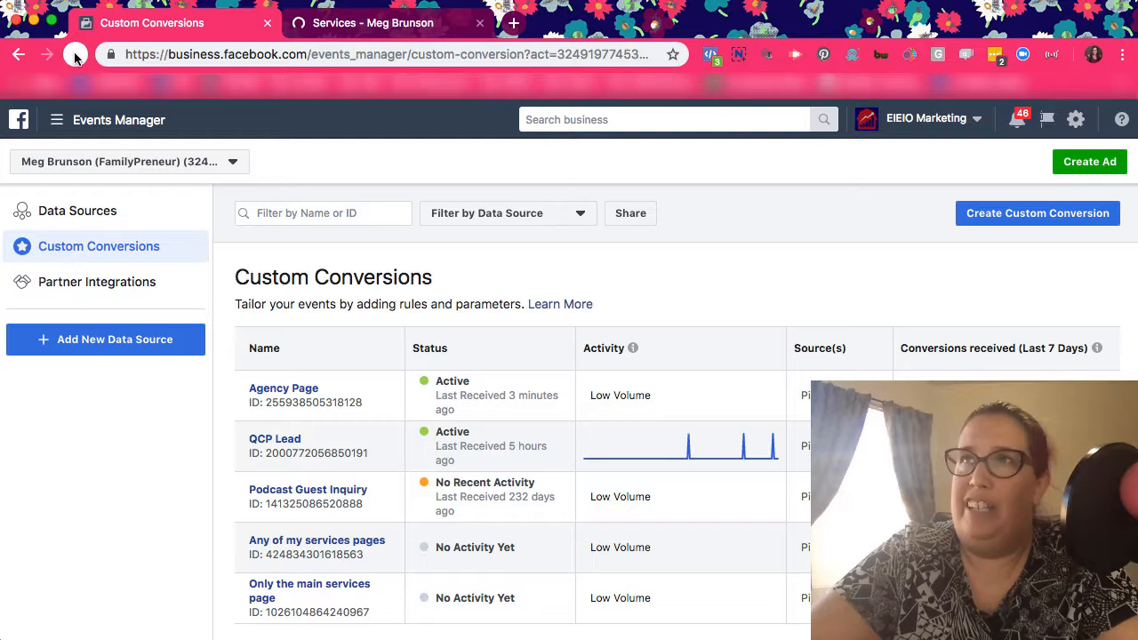
click(75, 56)
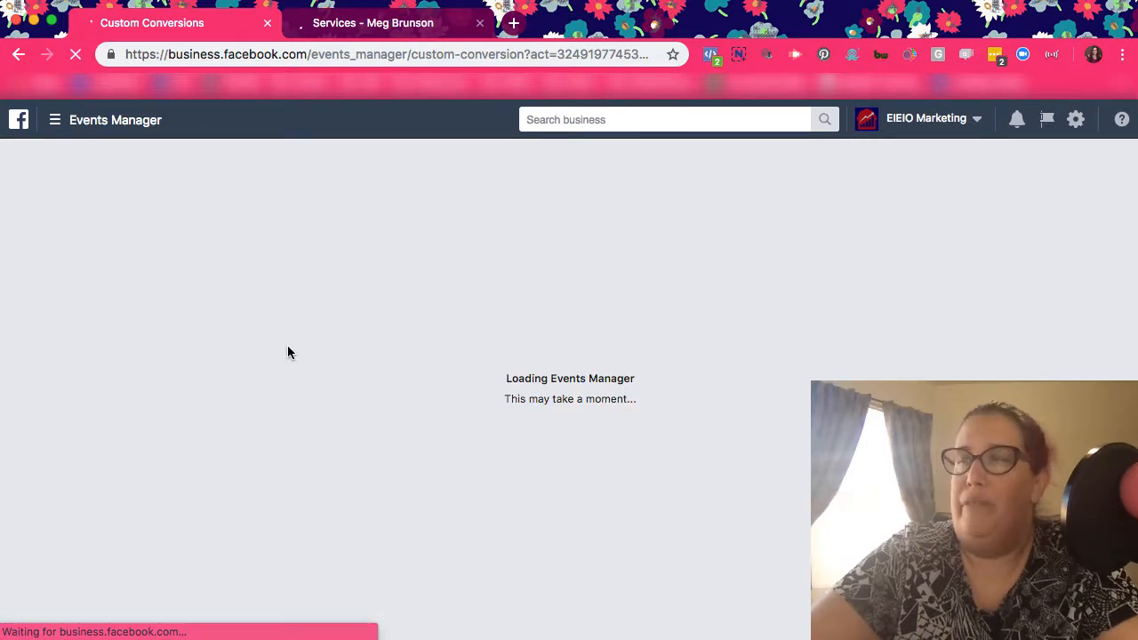